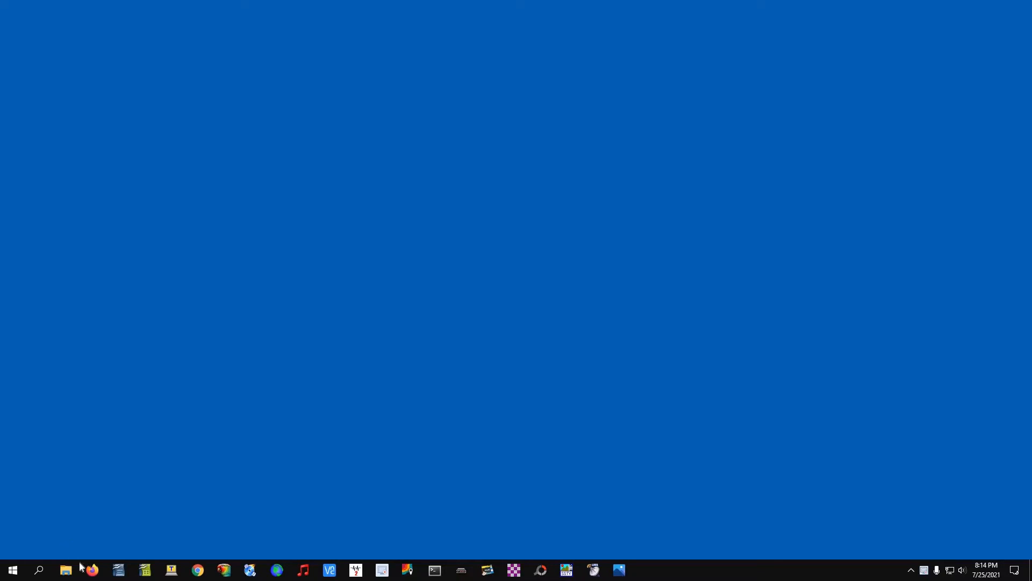
- Search the web for "vara hf" in Firefox and open the VARA HF v4.4.3 download link on the EA5HVK site
click(93, 570)
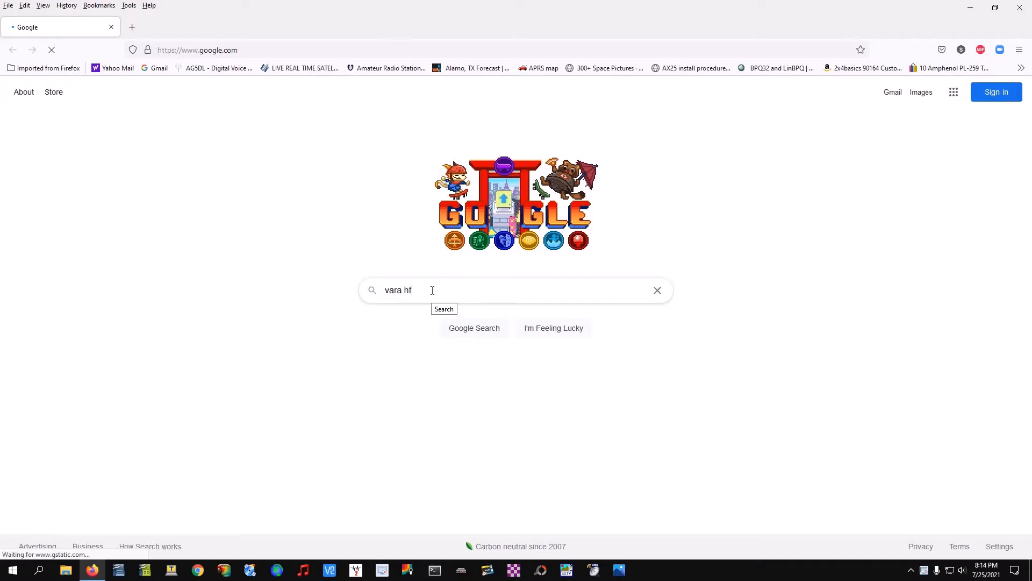
key(Return)
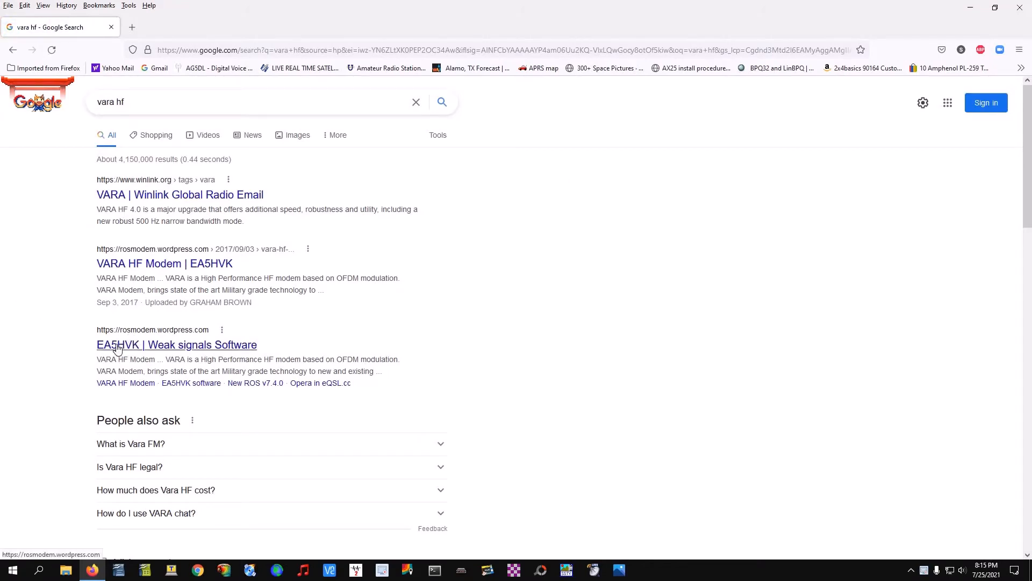
click(118, 348)
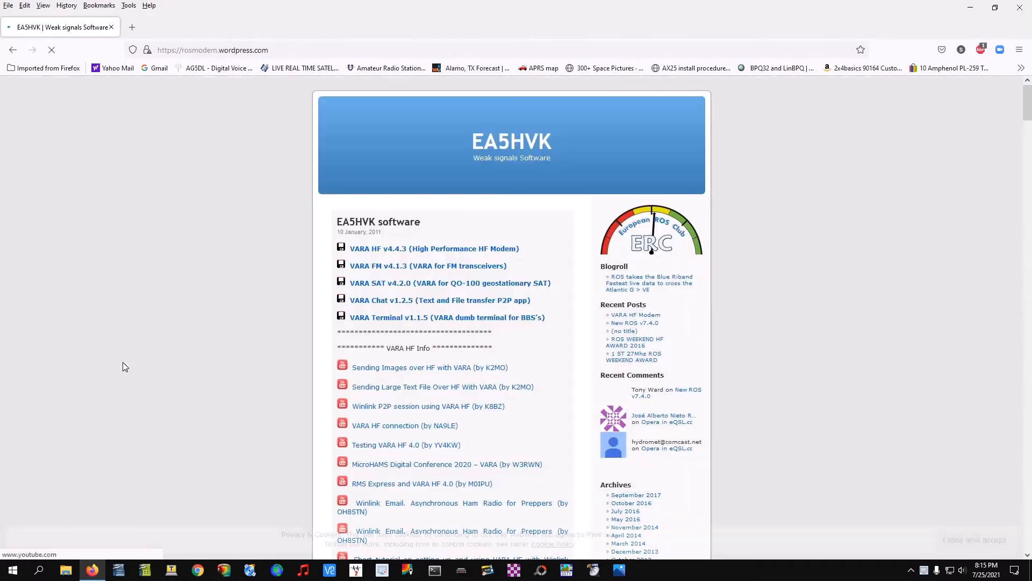
click(361, 249)
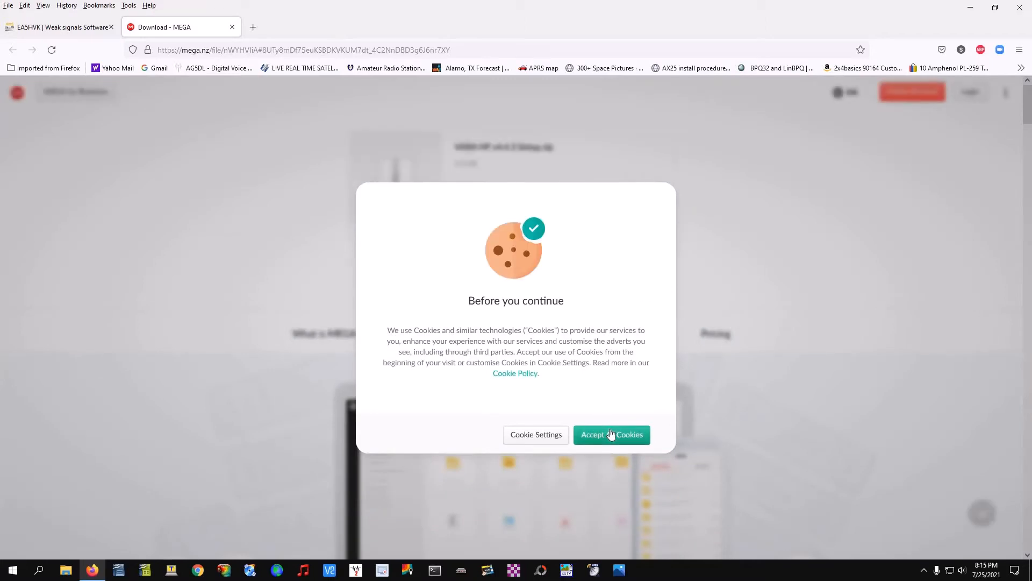
- Accept the MEGA cookies and save VARA HF v4.4.3 Setup.zip to the Downloads folder, closing the browser when done
click(611, 433)
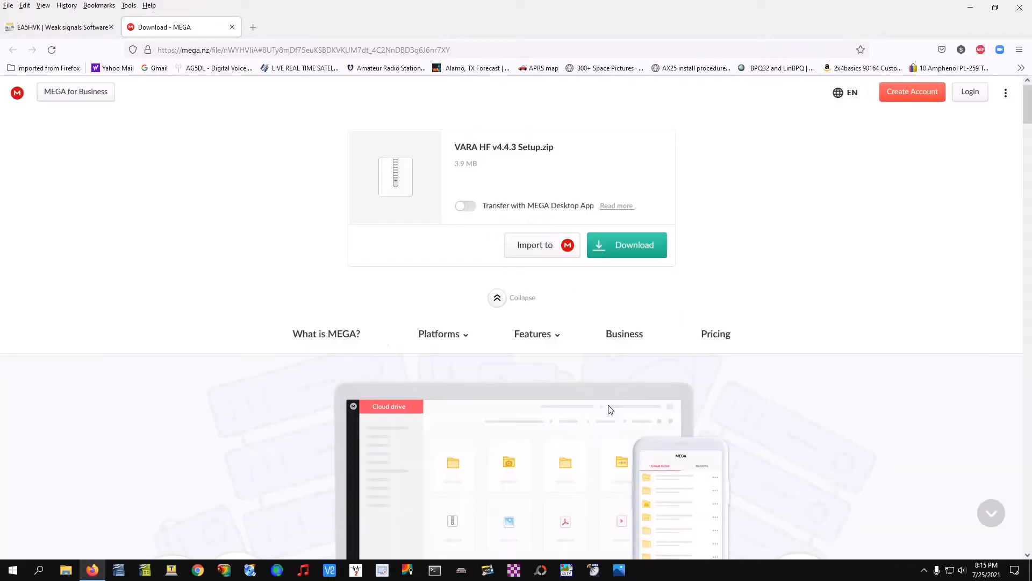
click(621, 252)
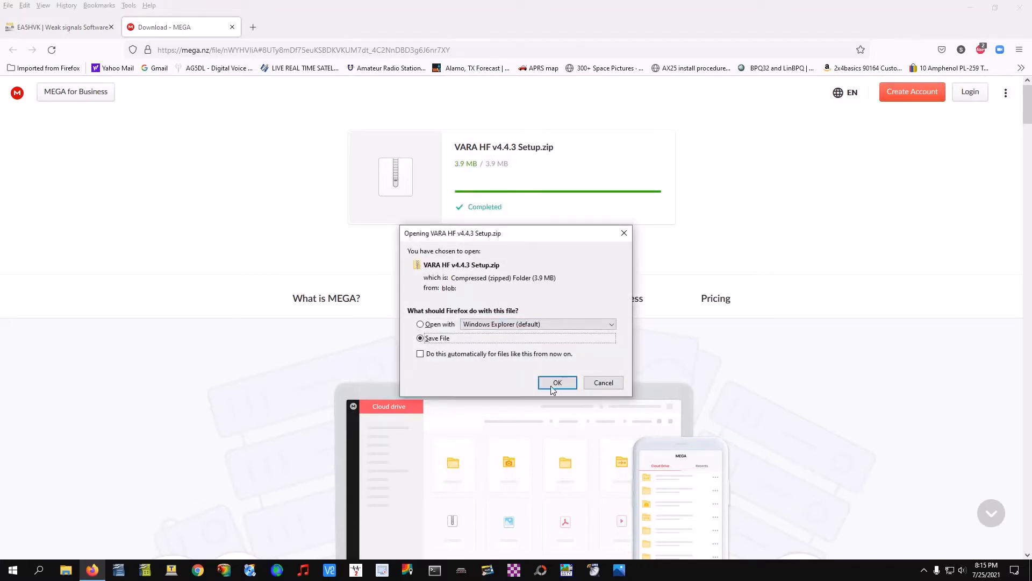
click(557, 382)
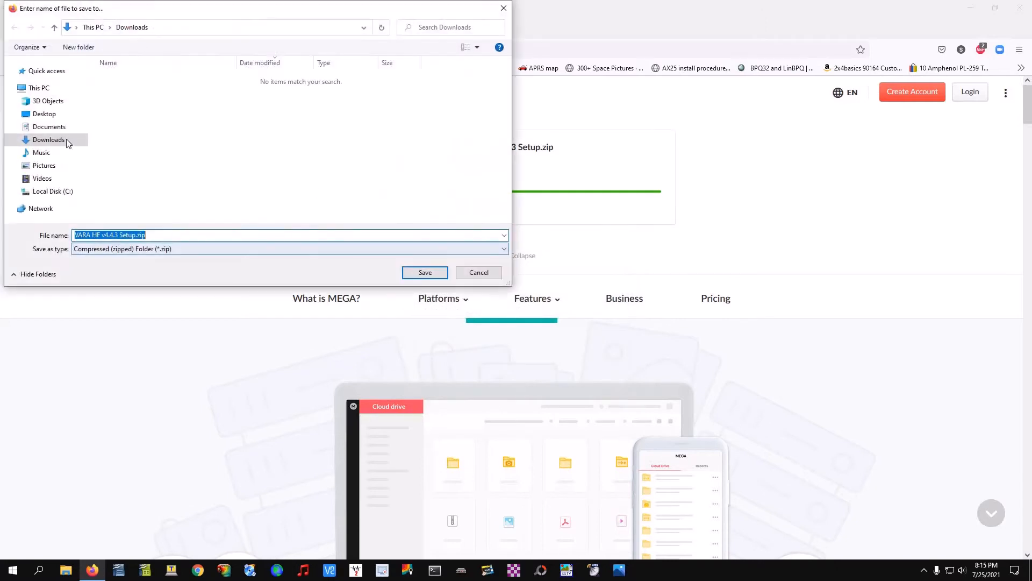
click(423, 273)
click(949, 47)
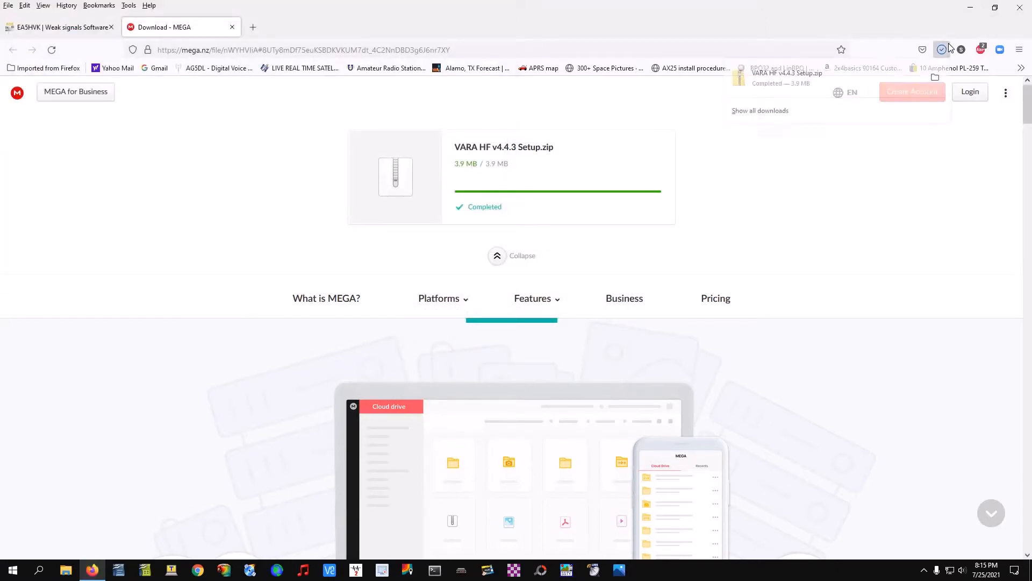
click(1028, 7)
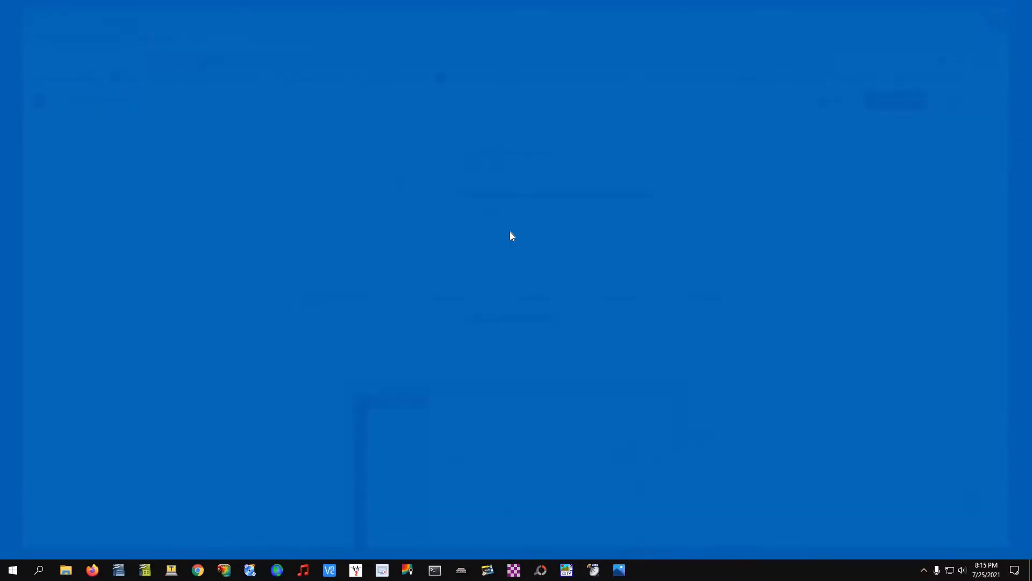
- Extract VARA HF v4.4.3 Setup.zip directly into the Downloads folder with 7-Zip in File Explorer
click(66, 570)
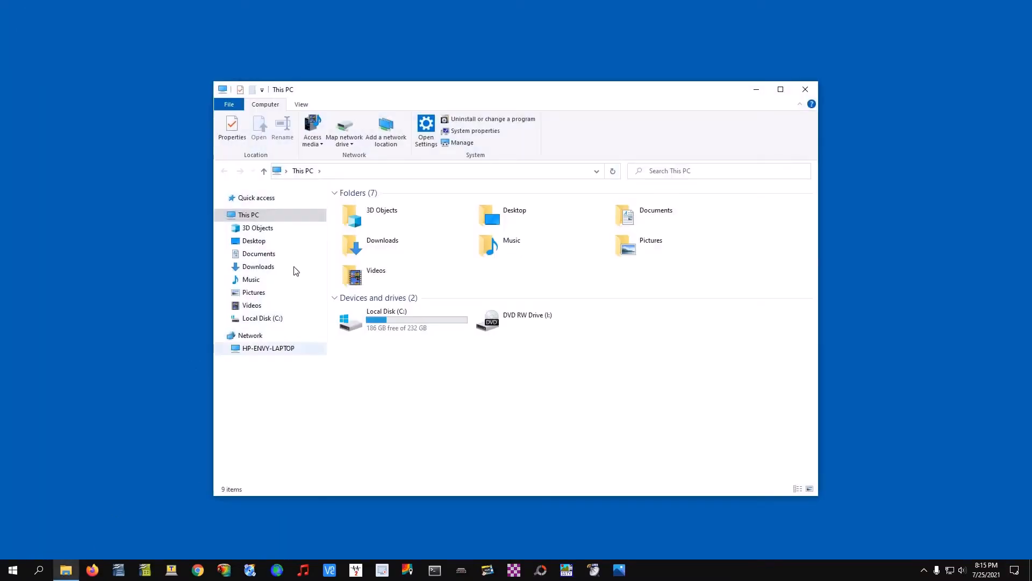
click(269, 267)
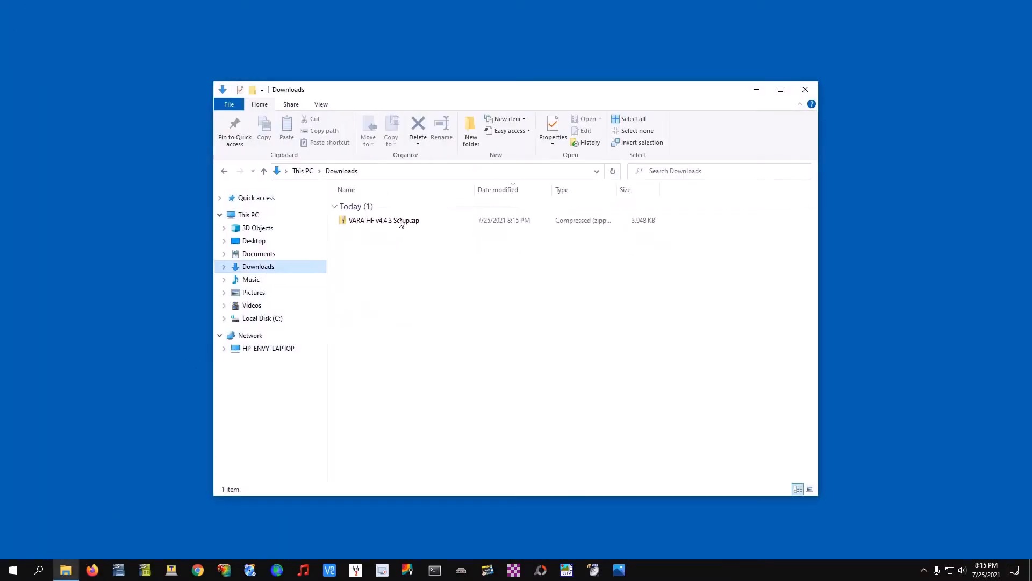
click(385, 218)
right_click(385, 219)
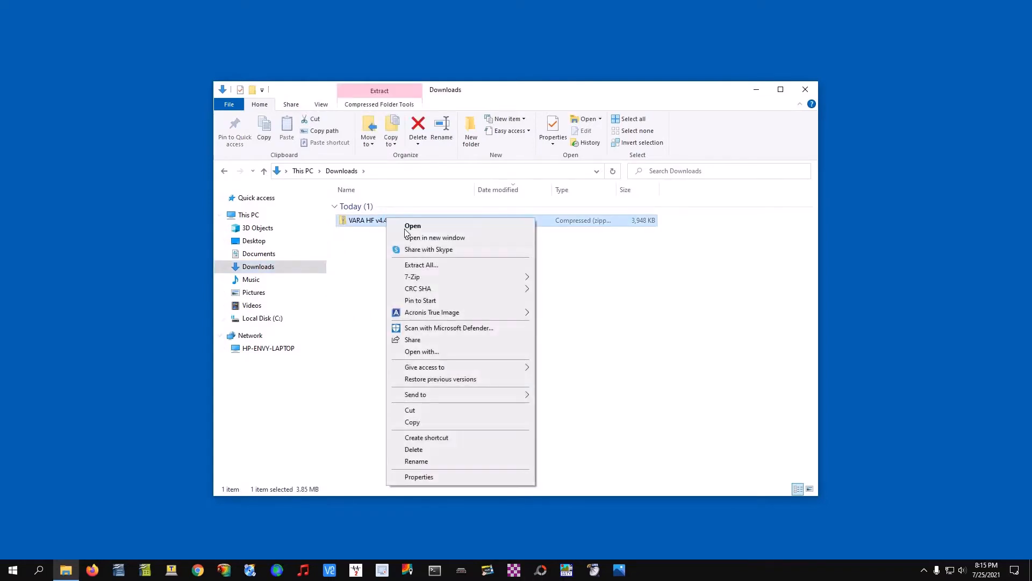
mouse_move(436, 277)
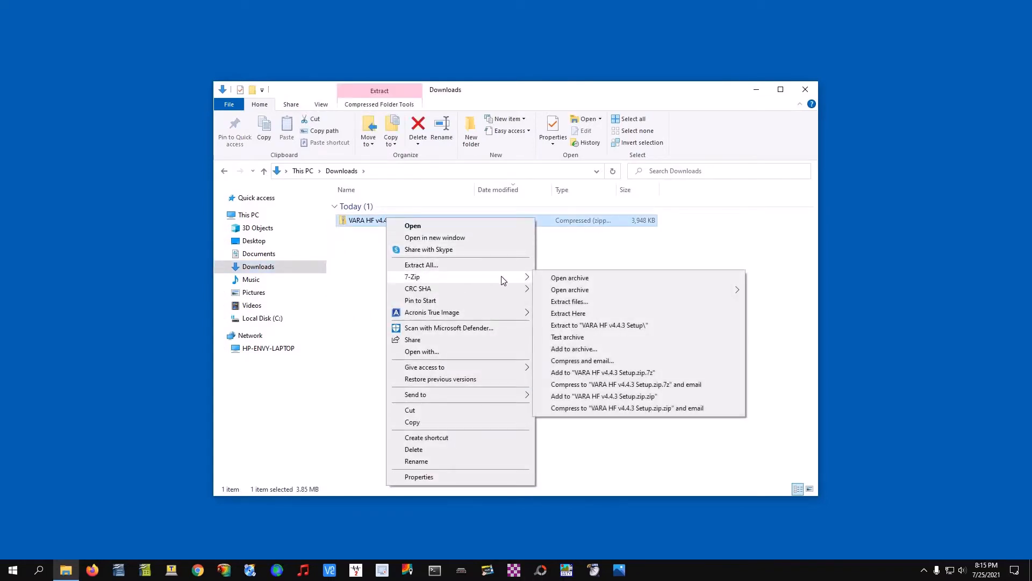
click(562, 312)
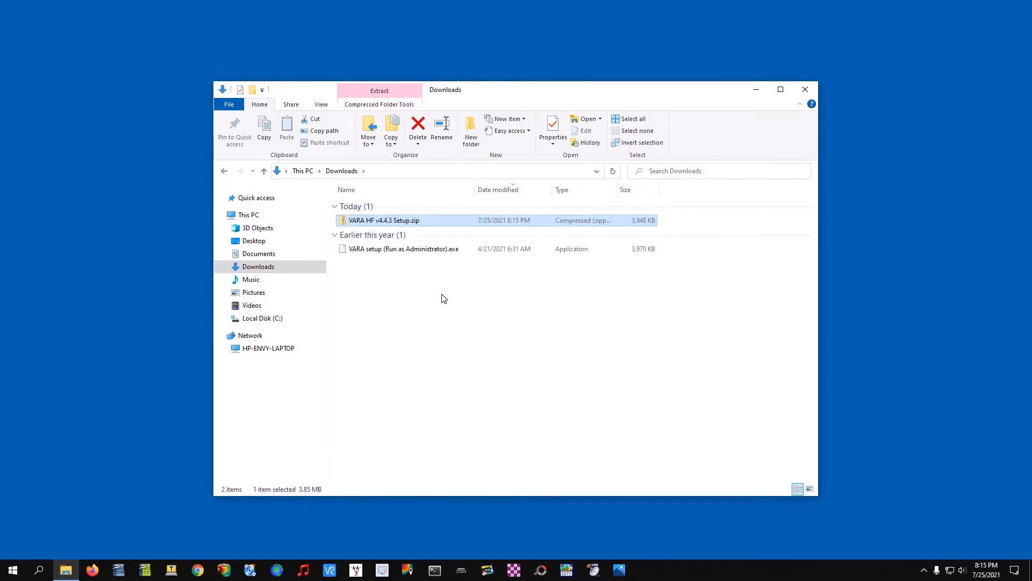
- Run the extracted VARA setup program as administrator and close the Downloads window
click(383, 253)
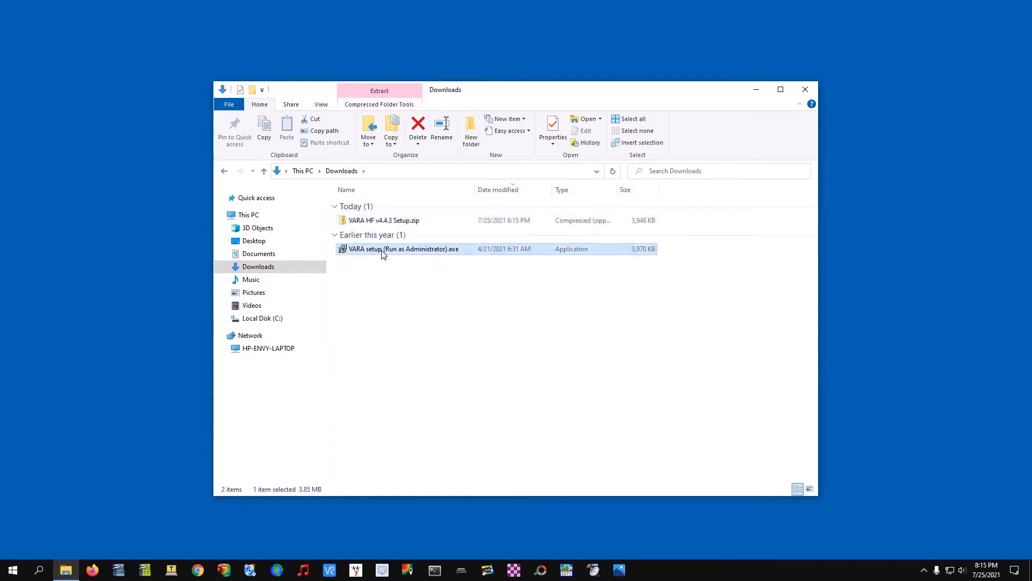
right_click(378, 255)
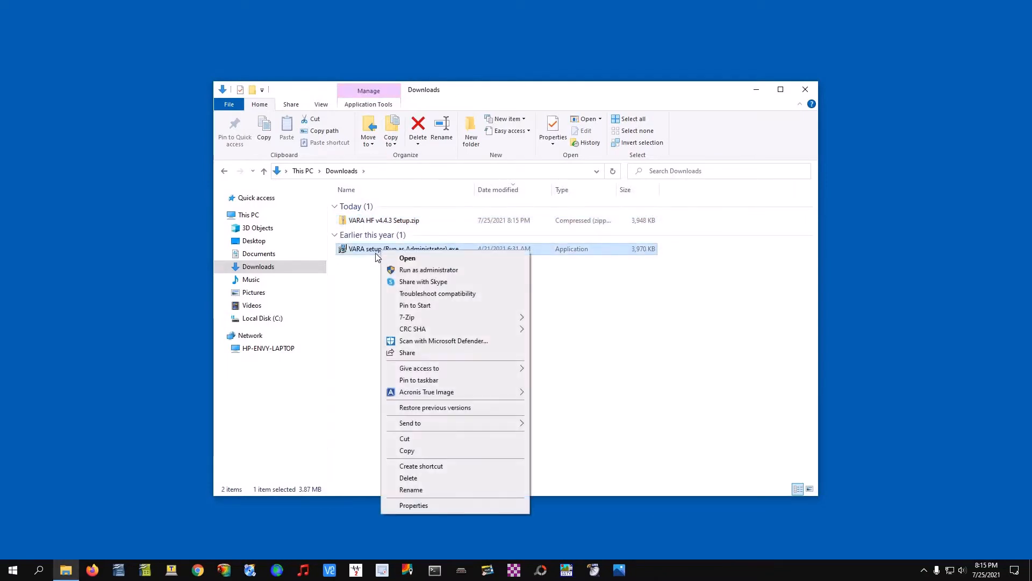
click(350, 315)
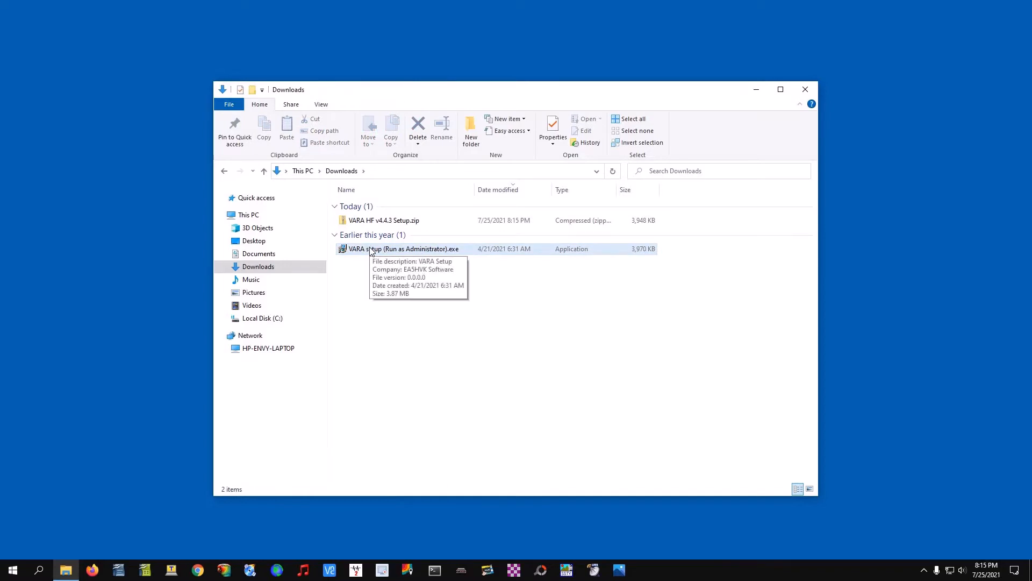
right_click(370, 250)
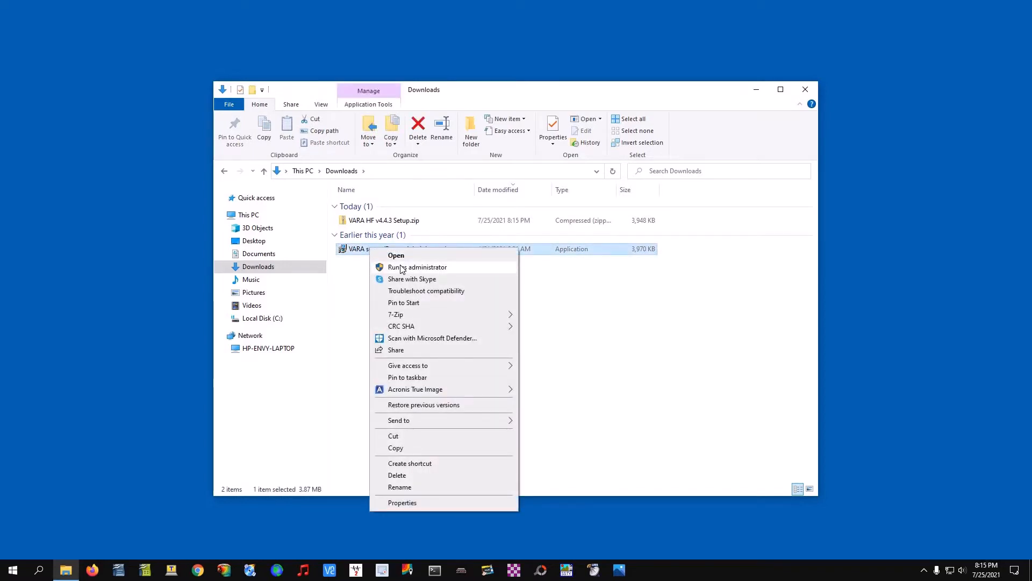
click(401, 267)
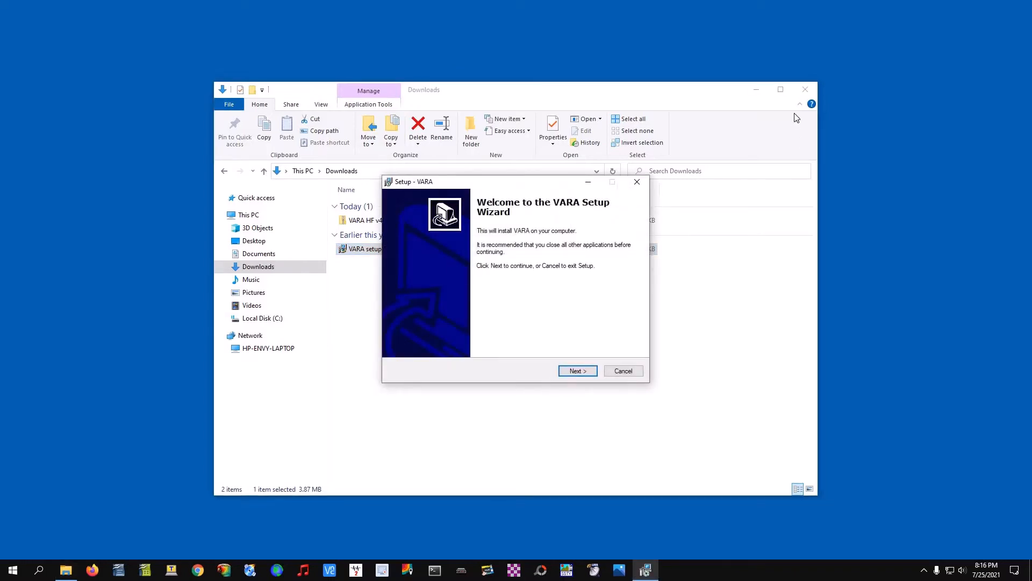
click(805, 89)
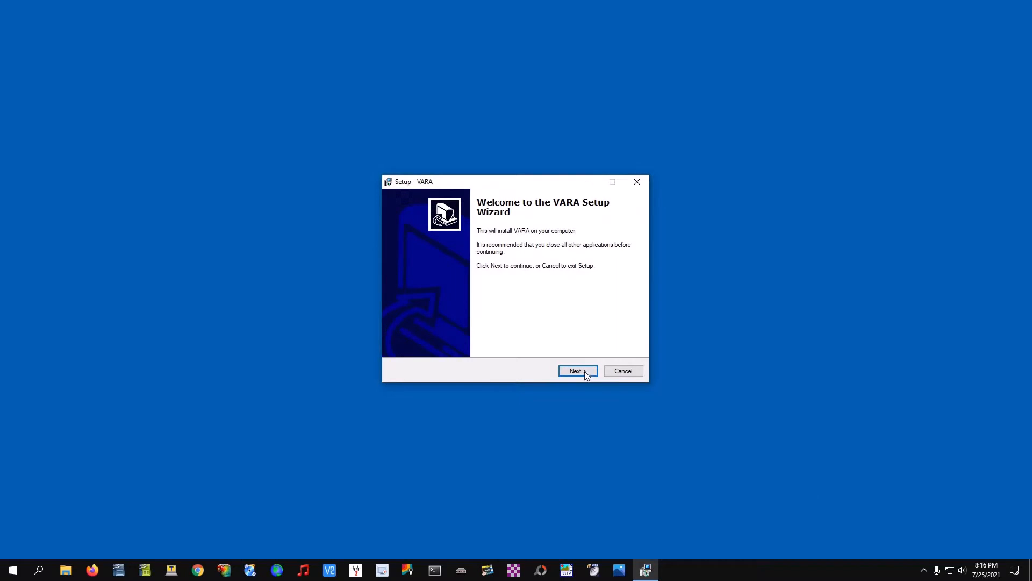
- Accept the VARA license agreement and keep C:\VARA as the install folder, without a desktop icon
click(578, 371)
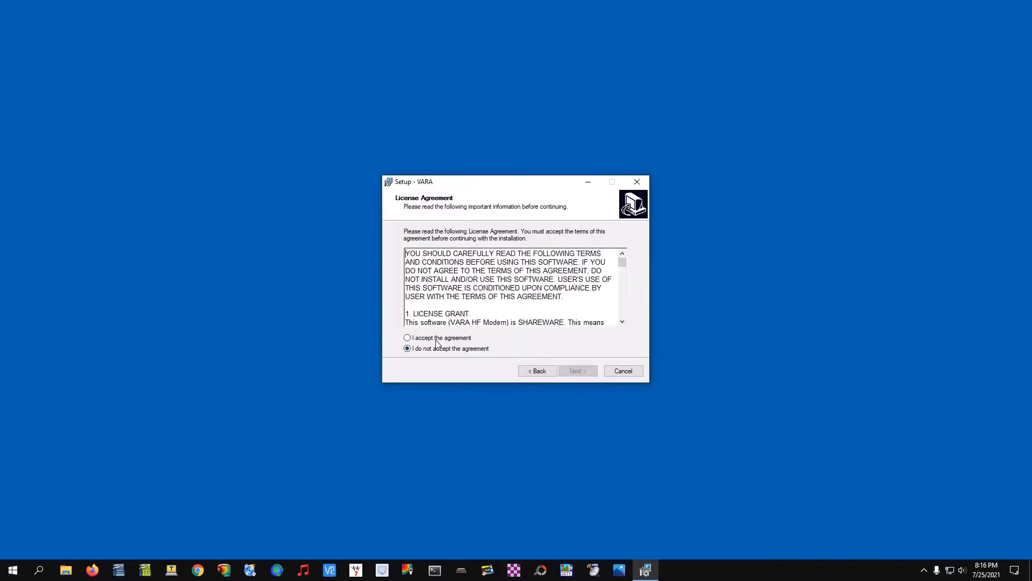
click(436, 339)
click(575, 374)
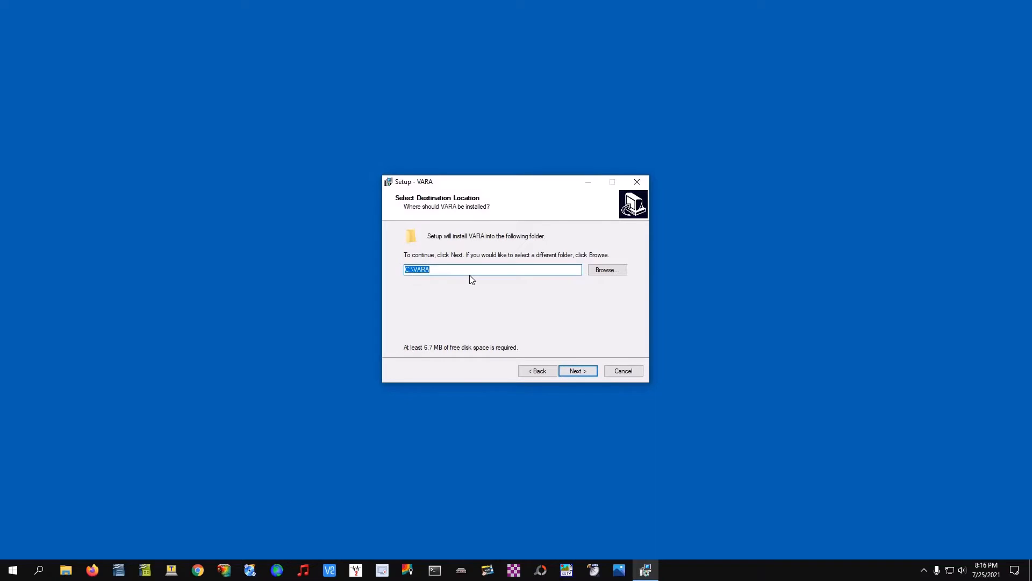
click(582, 375)
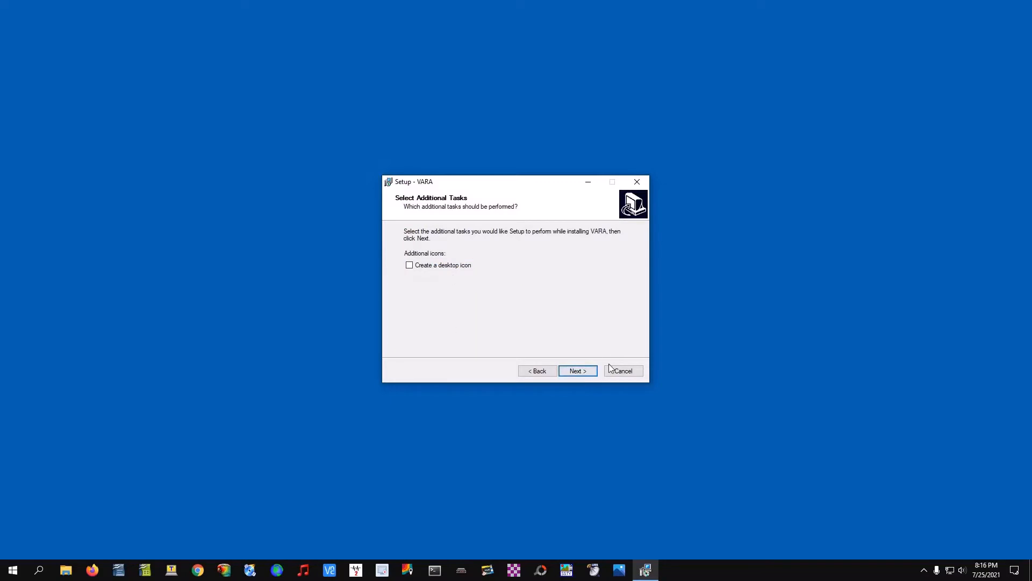
click(585, 370)
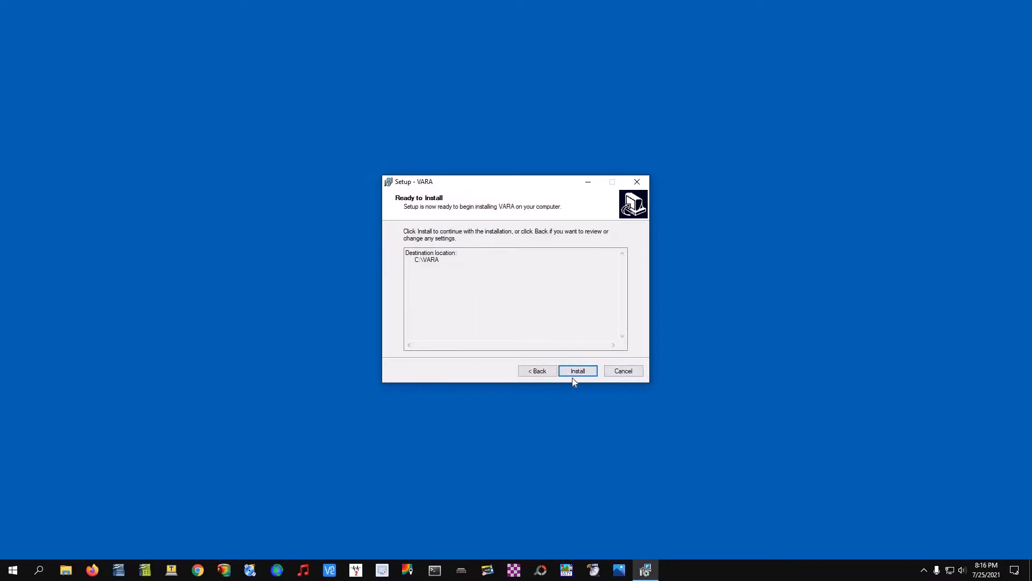
- Install VARA and finish the setup wizard with the option to launch the program
click(579, 372)
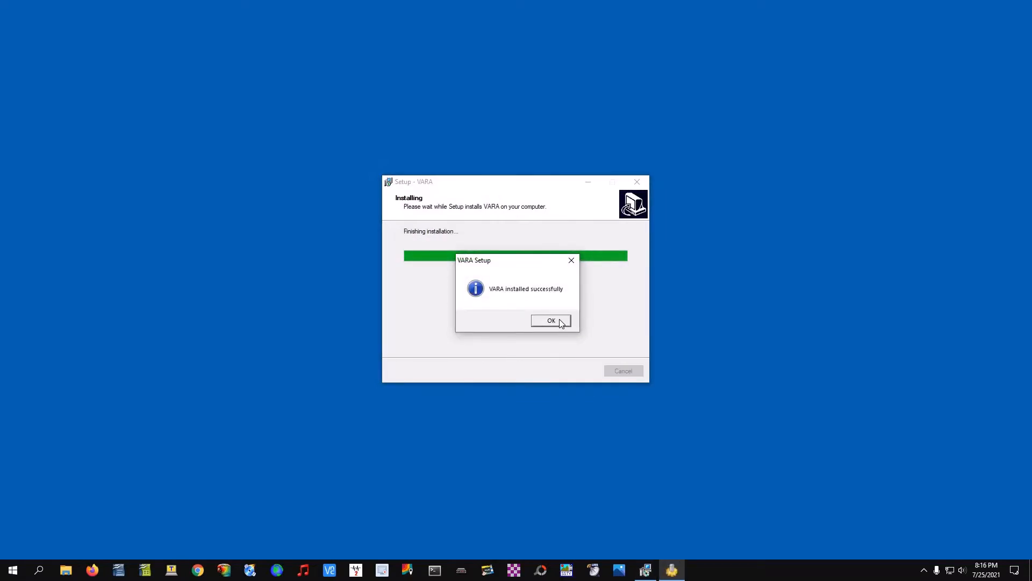
click(561, 323)
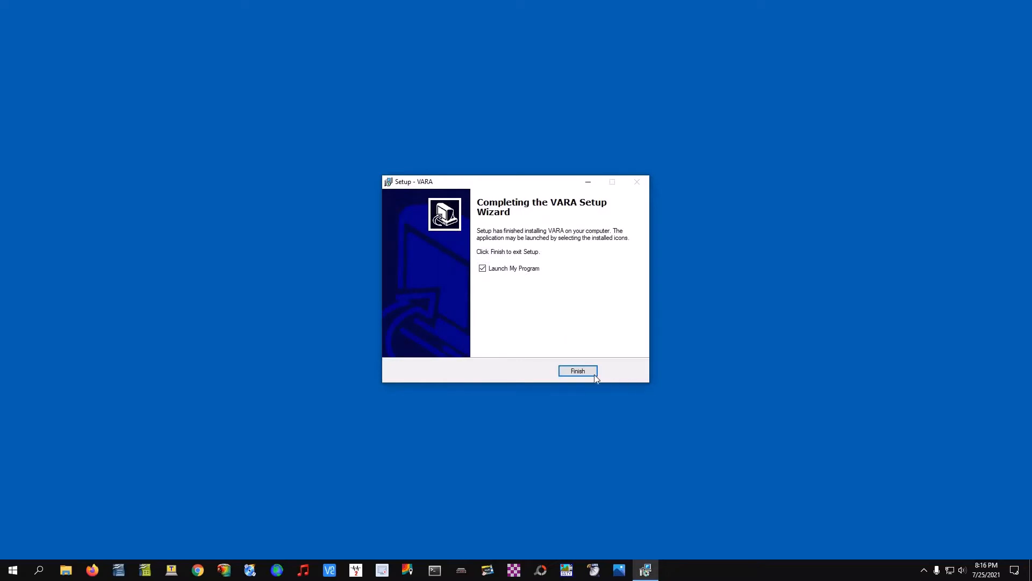
click(575, 373)
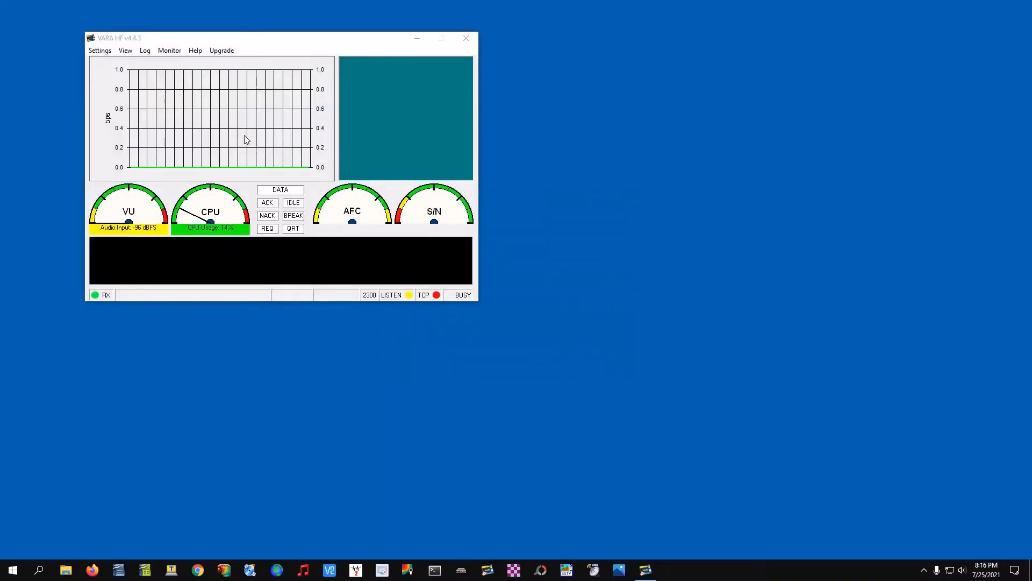
- Review the TCP ports and the callsign and registration key fields in VARA Setup, then close it
click(101, 51)
click(107, 63)
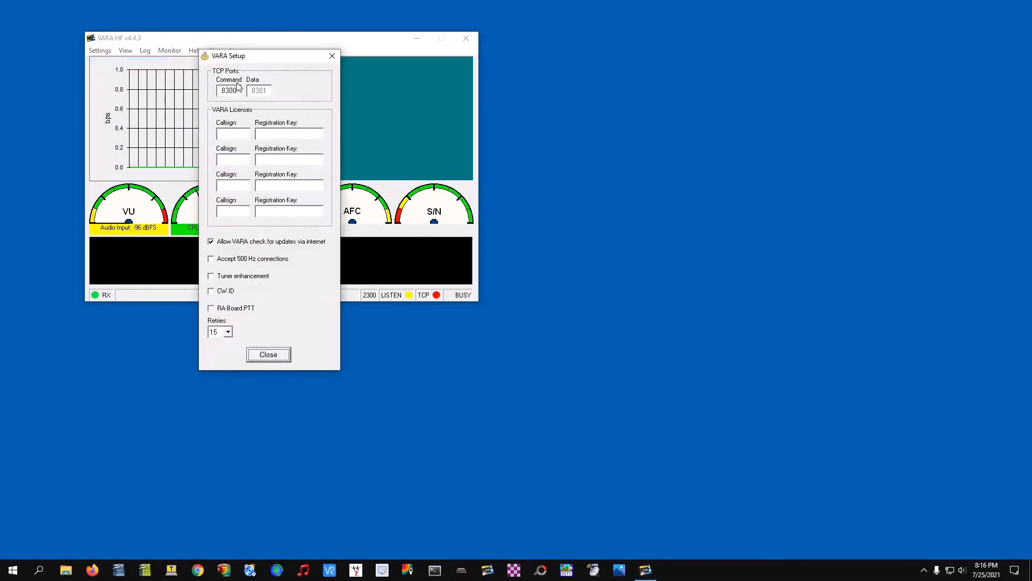
click(227, 133)
click(269, 355)
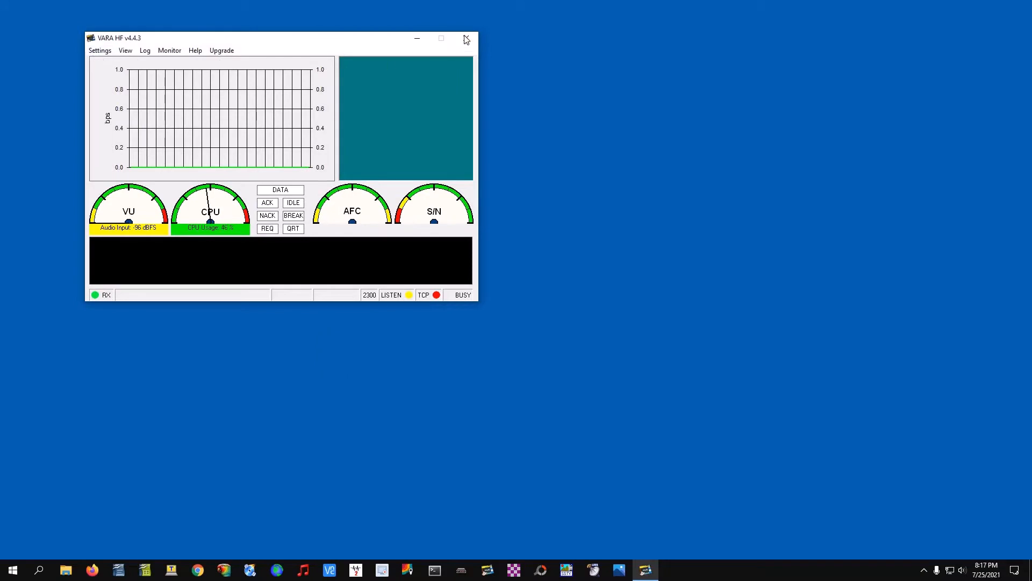
- Set both the sound card's input and output device to ICOM IC-7300 (USB Audio CODEC)
click(100, 50)
click(103, 75)
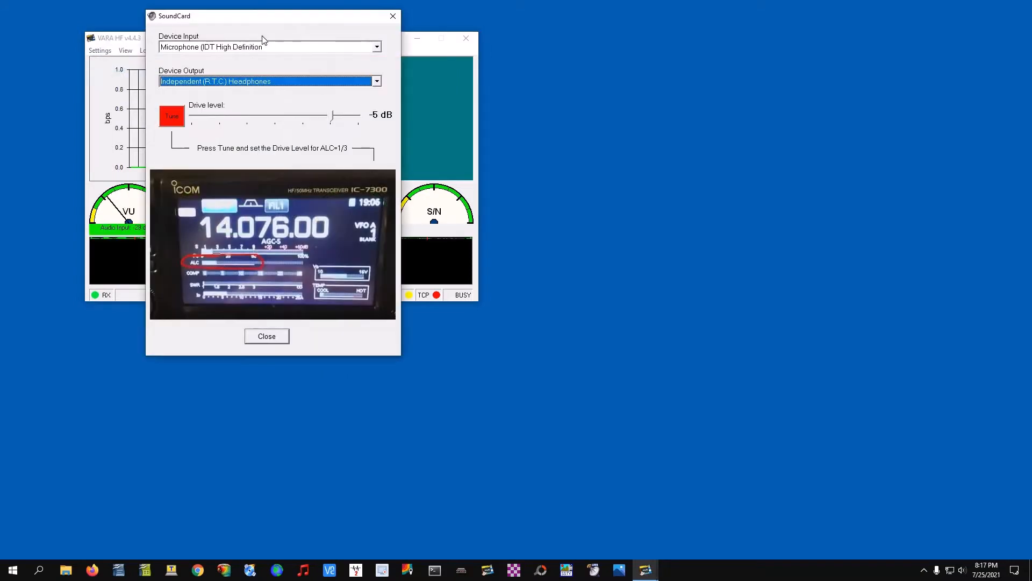
click(256, 48)
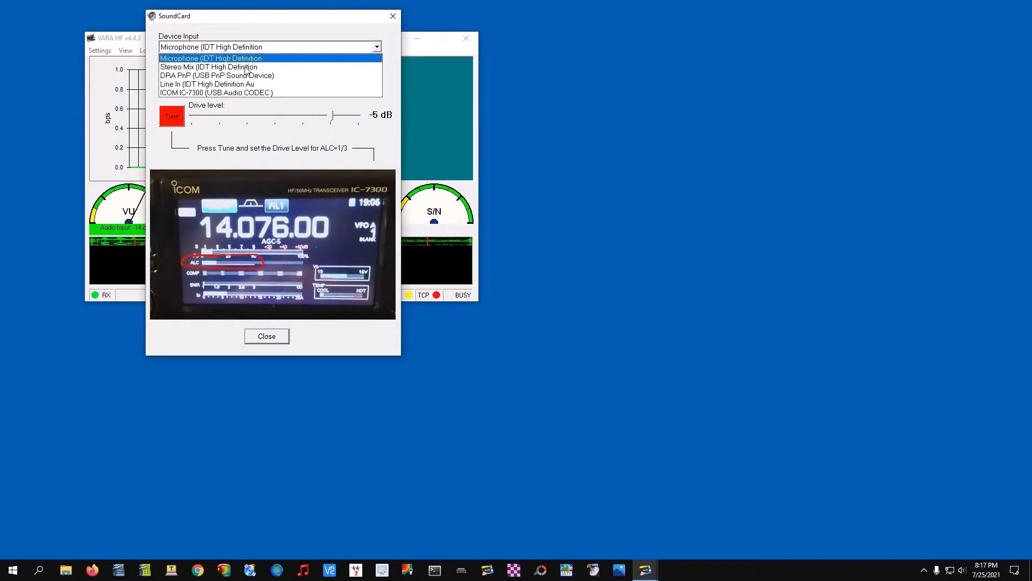
click(237, 92)
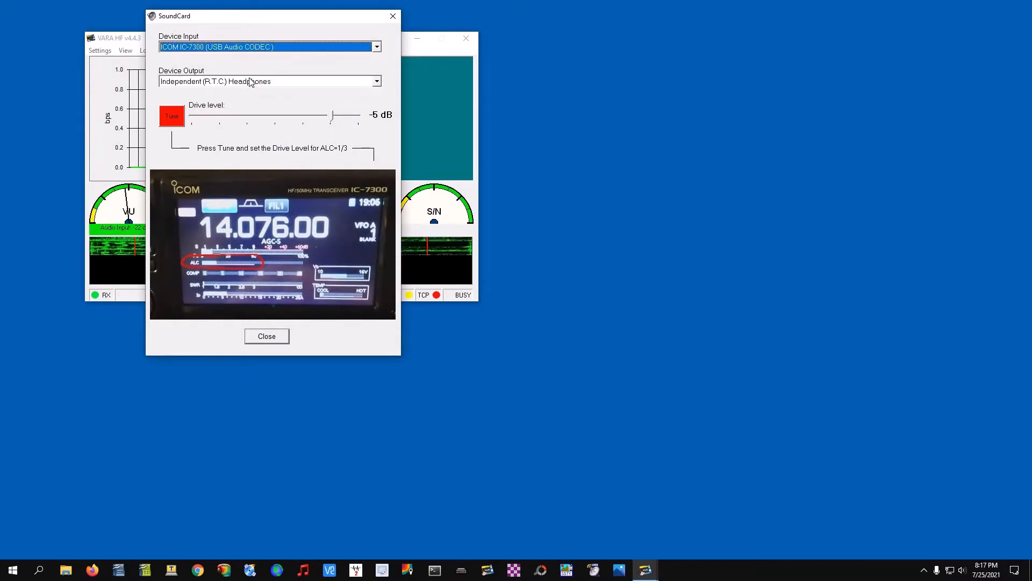
click(251, 82)
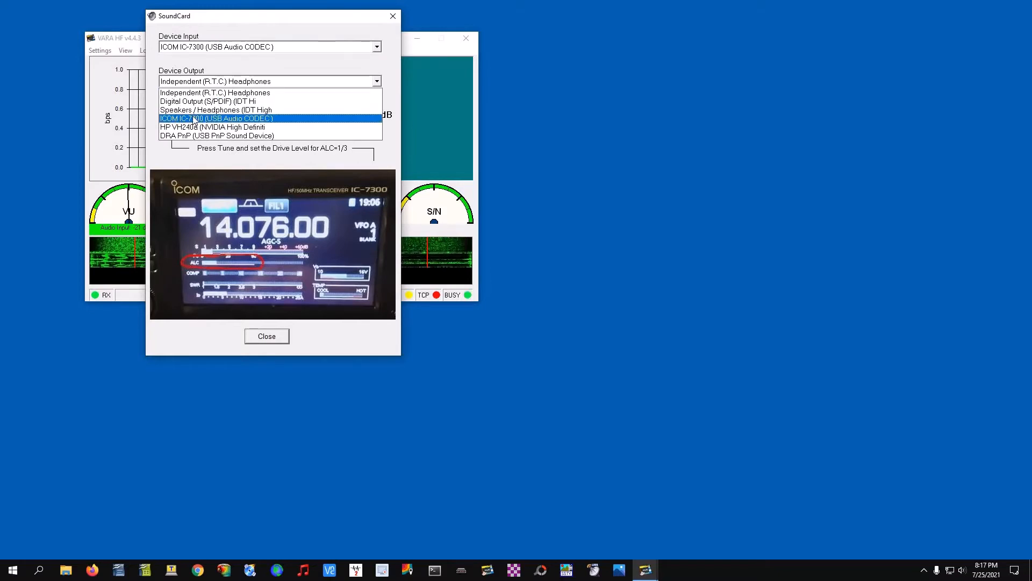
click(220, 119)
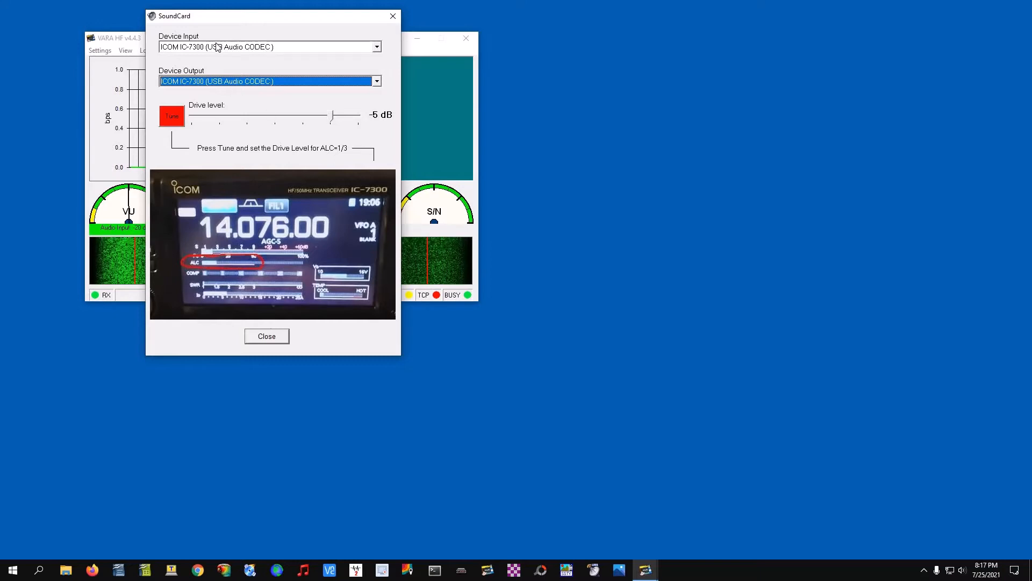
click(267, 336)
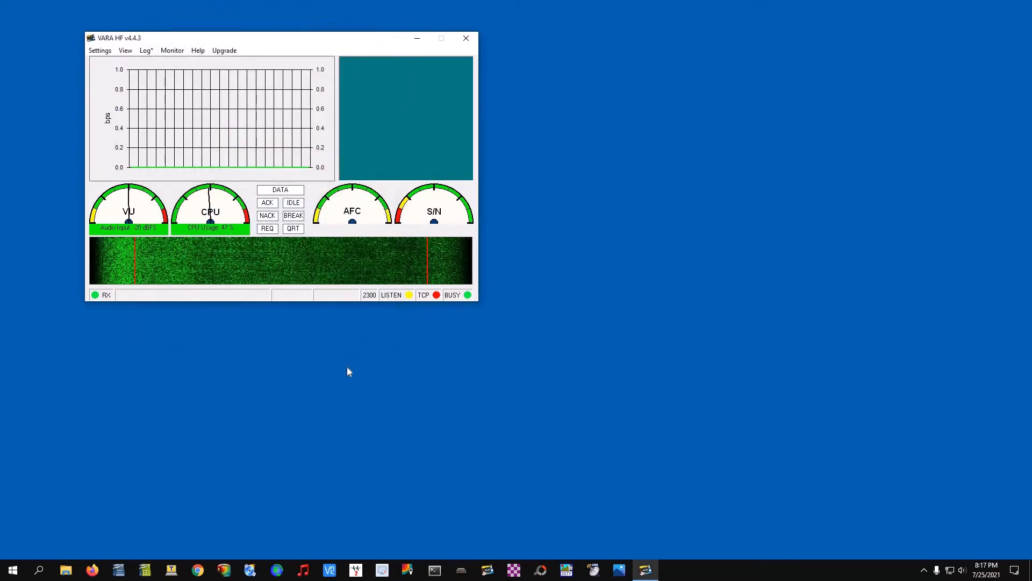
- Check the waterfall display options without changing them and close the VARA HF modem
click(94, 51)
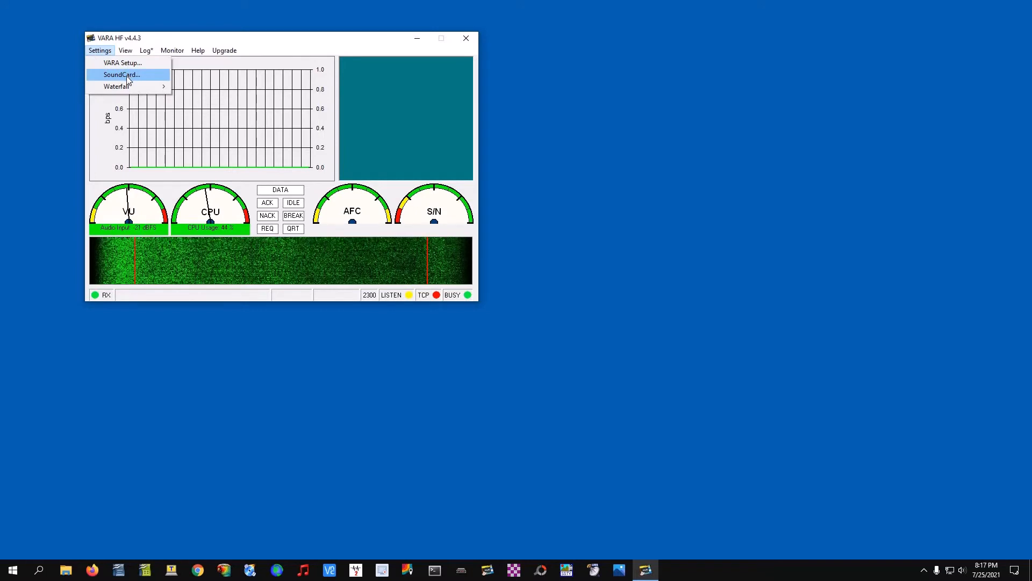
mouse_move(127, 86)
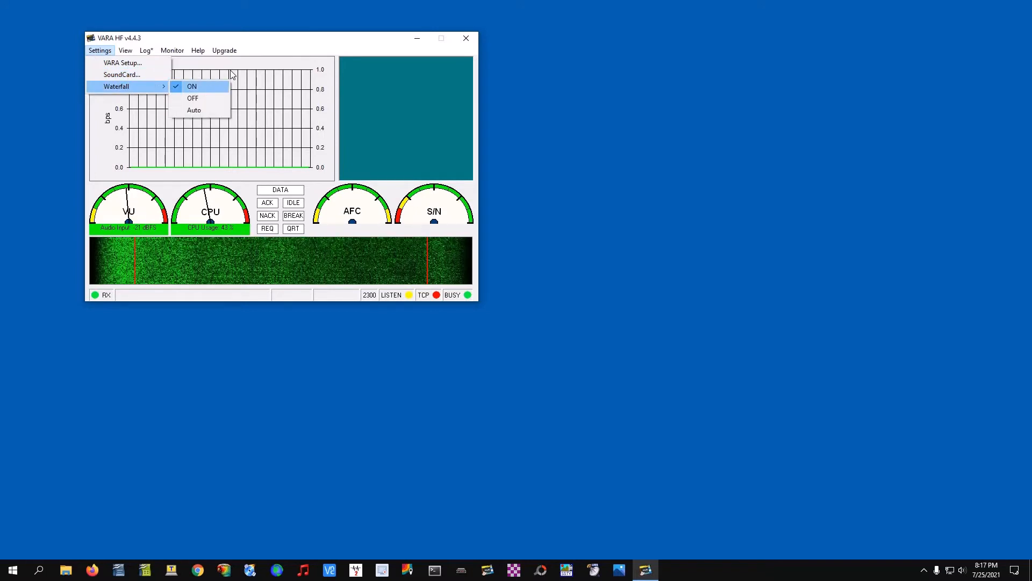
click(300, 45)
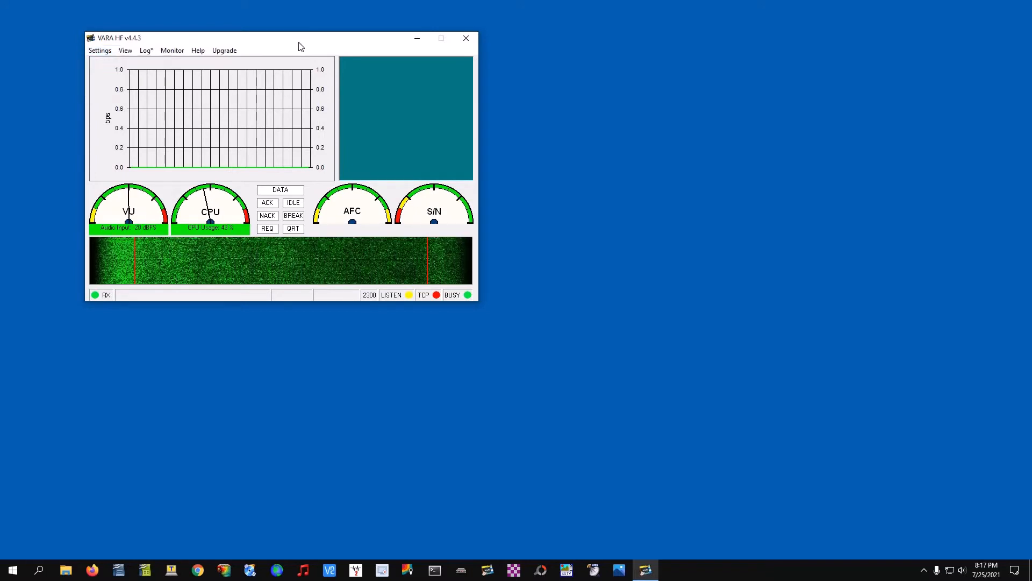
click(469, 37)
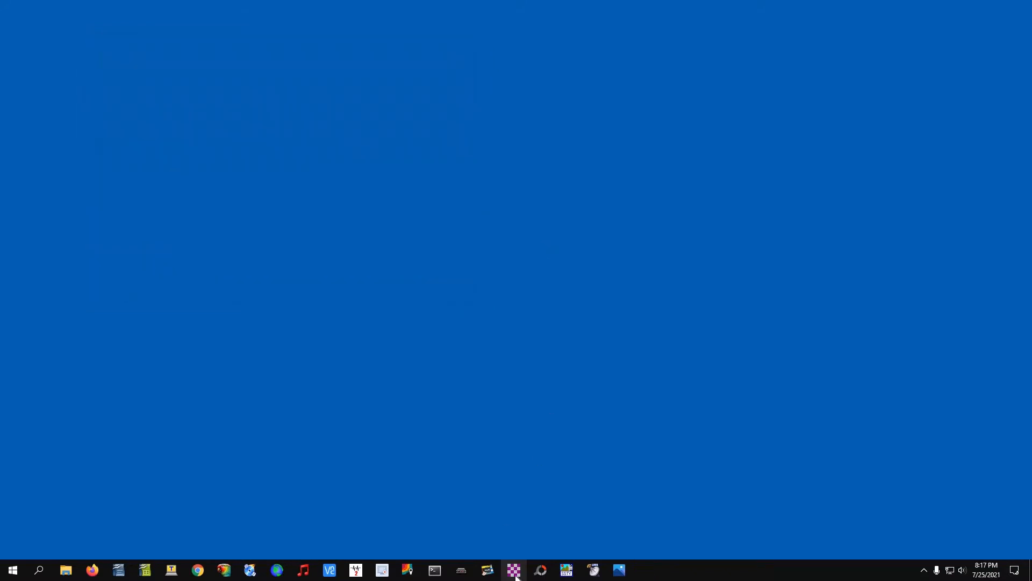
- Switch to Winlink Express, choose Vara HF Winlink as the session type and open the session
click(515, 569)
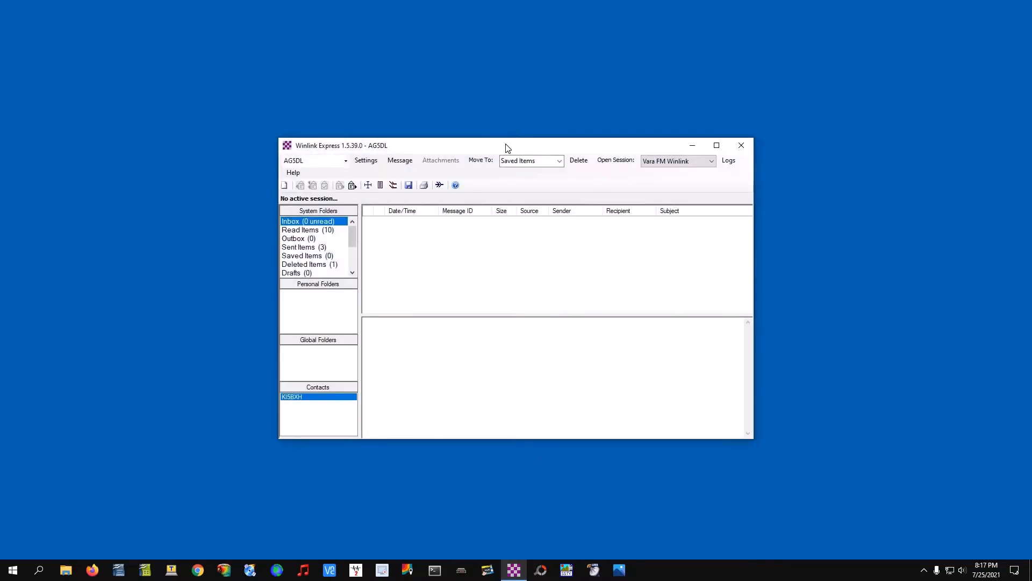
drag(507, 147, 739, 46)
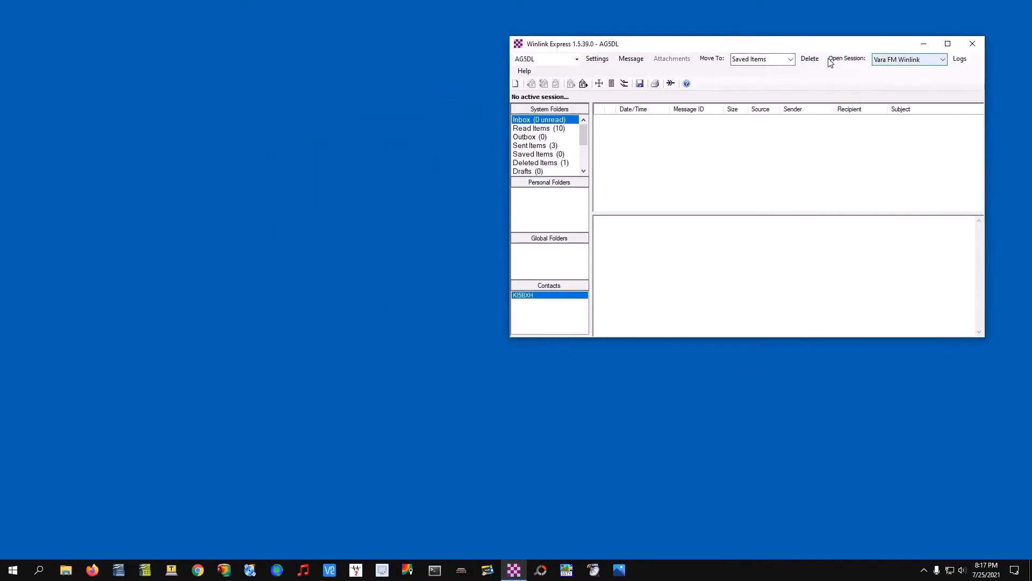
click(941, 60)
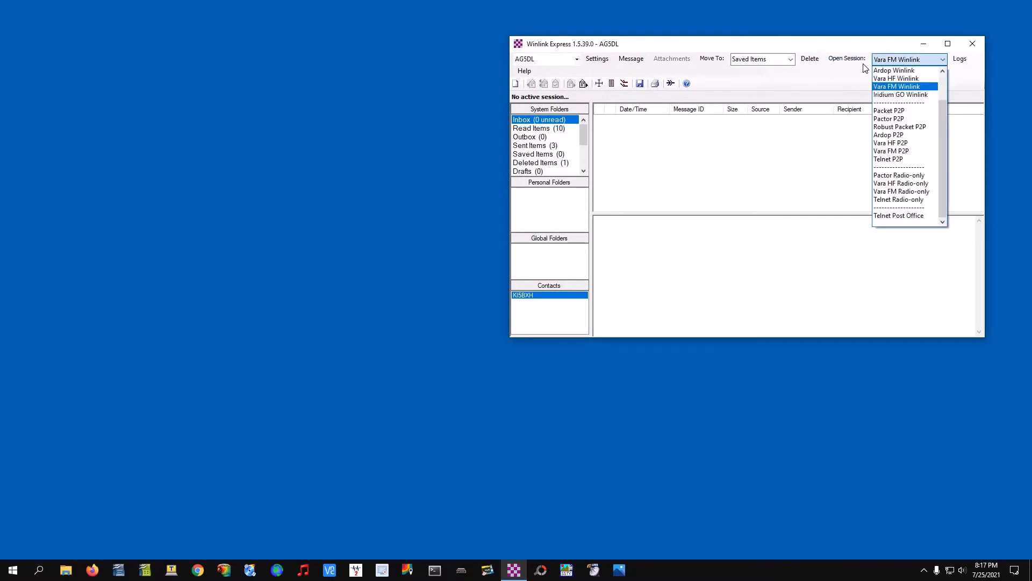
scroll(941, 133, up, 2)
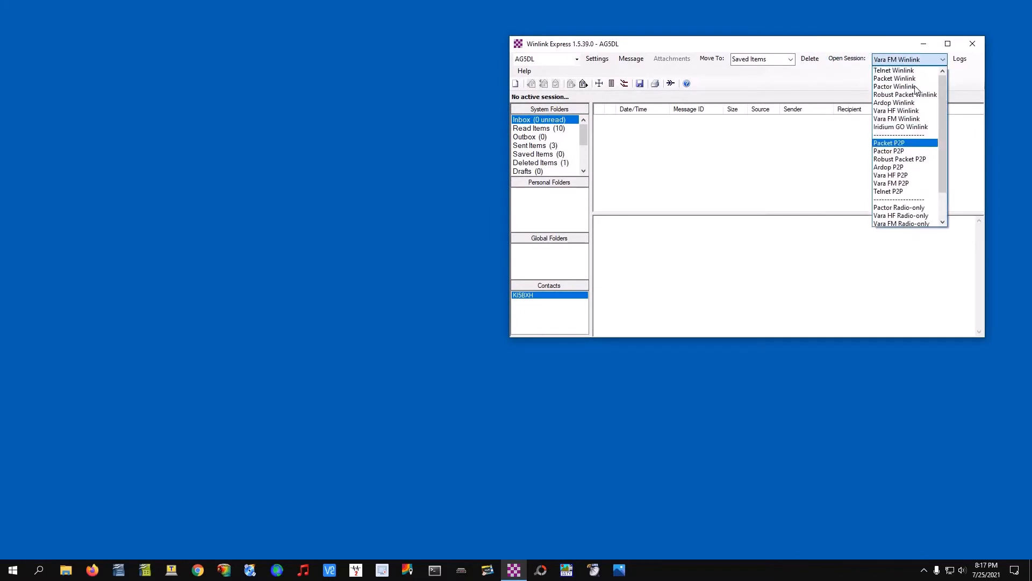
click(894, 111)
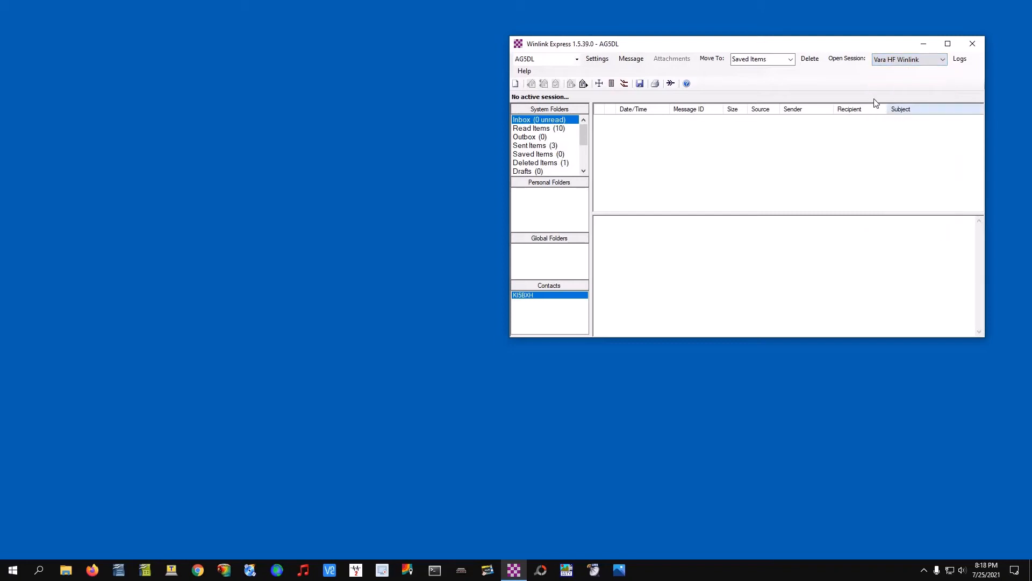
click(843, 59)
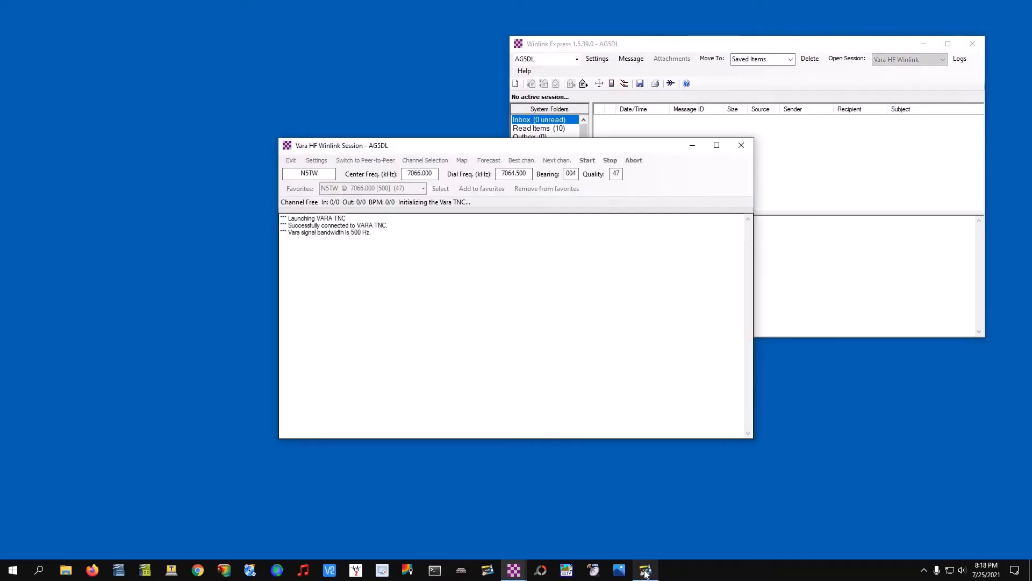
- Bring the VARA HF modem window into view and place the Vara HF Winlink session window beside it
mouse_move(646, 575)
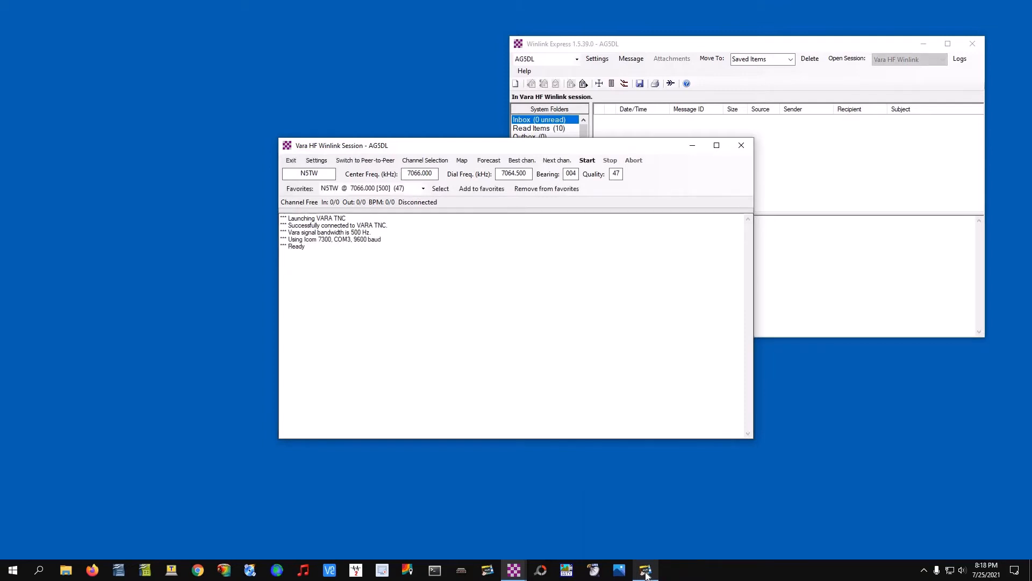
click(646, 574)
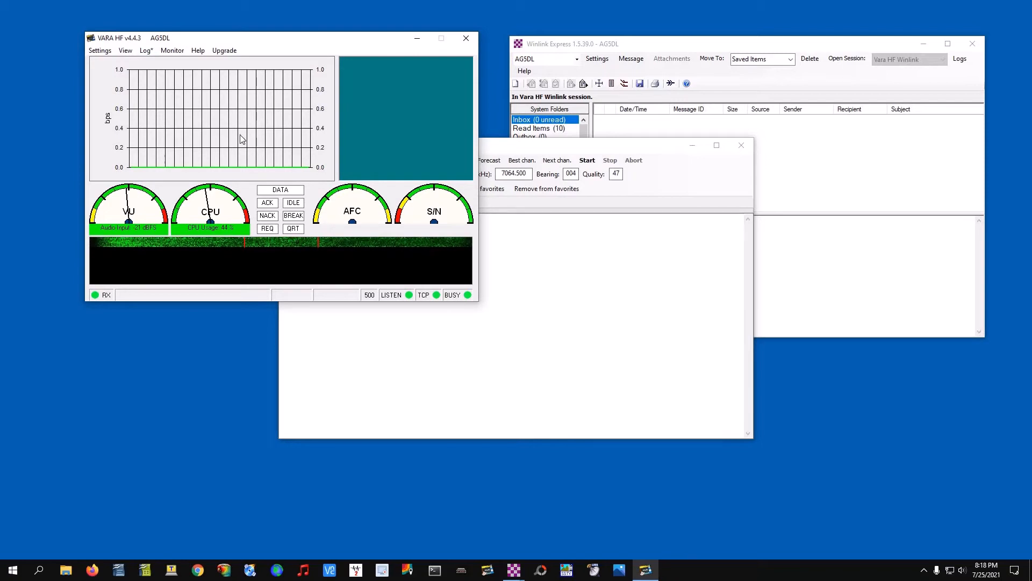
drag(521, 148, 753, 208)
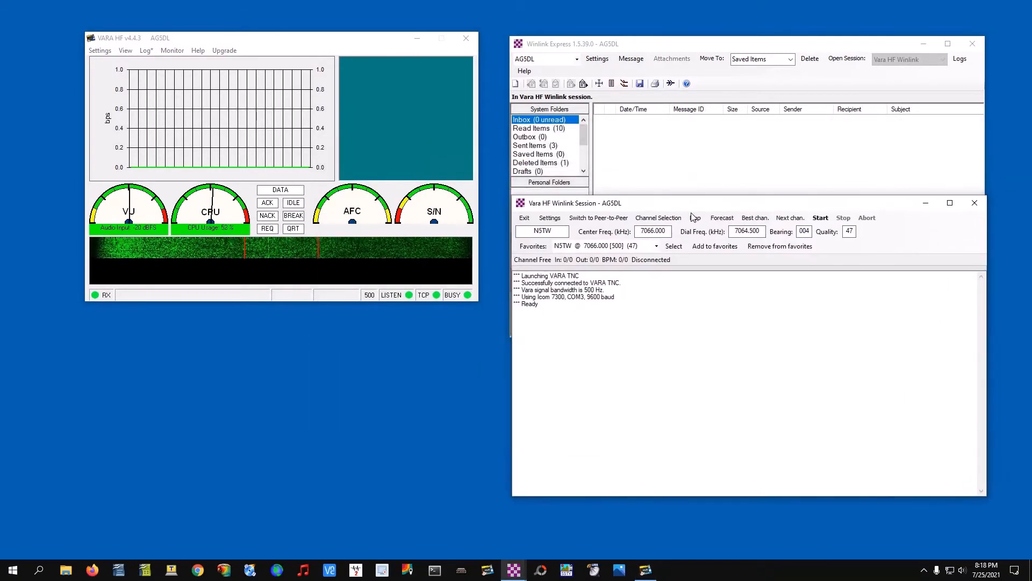
- Review the host, command port, bandwidth and modem location in the session's Vara TNC setup, and close it
click(557, 221)
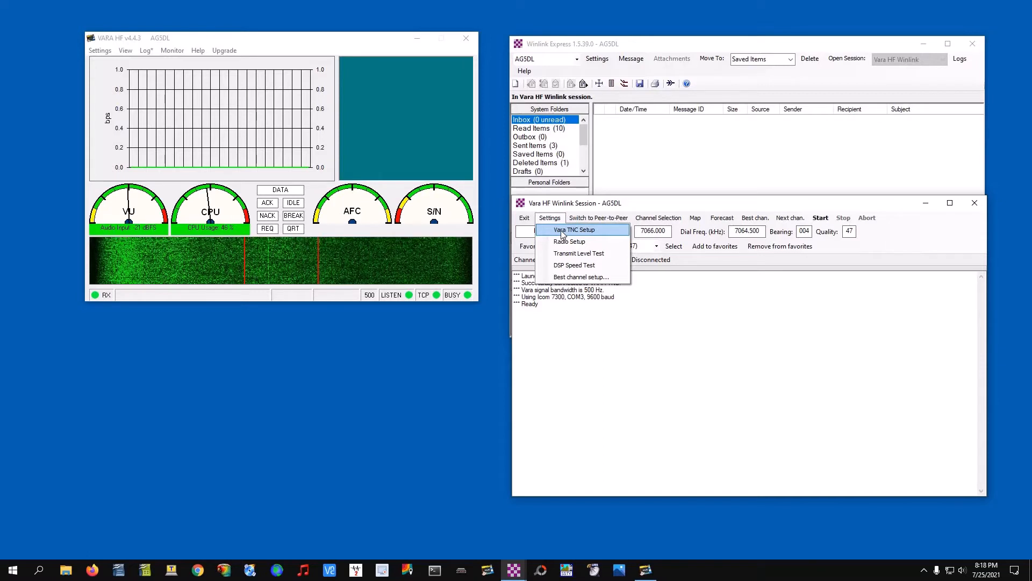
click(560, 230)
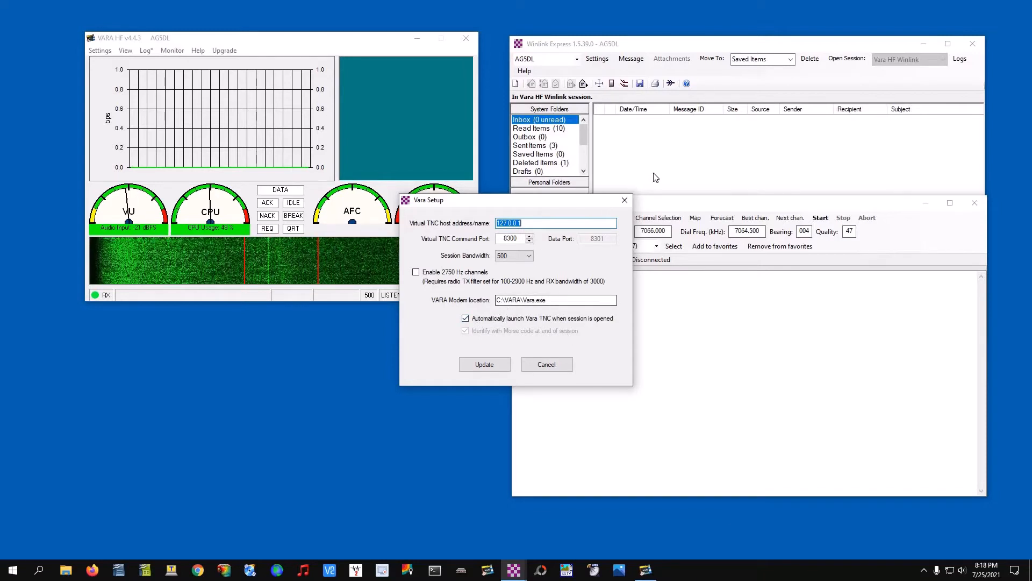
click(625, 201)
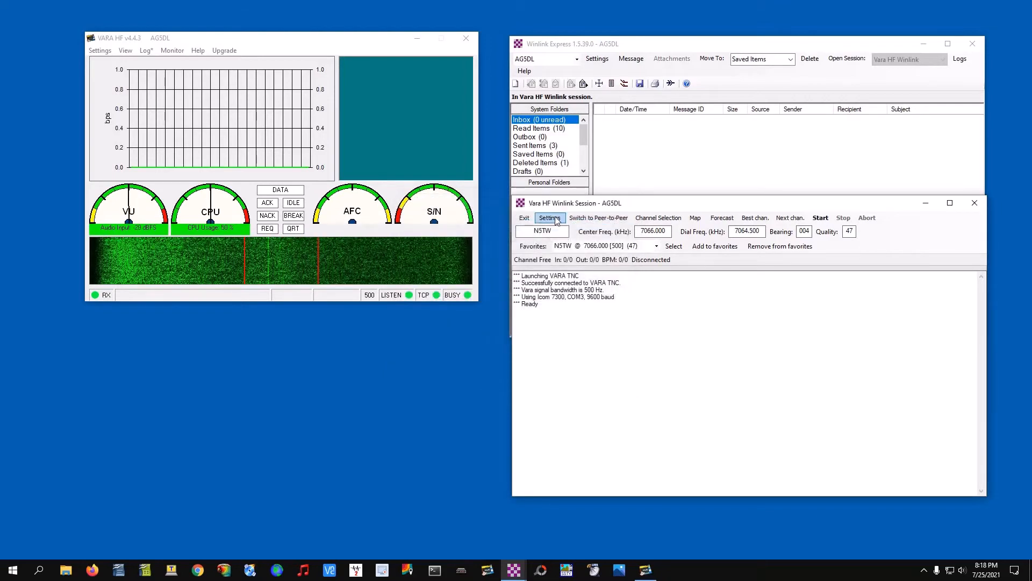
- Review the radio model, control port and PTT port in the session's radio setup, keeping Icom 7300, and close it
click(550, 218)
click(569, 243)
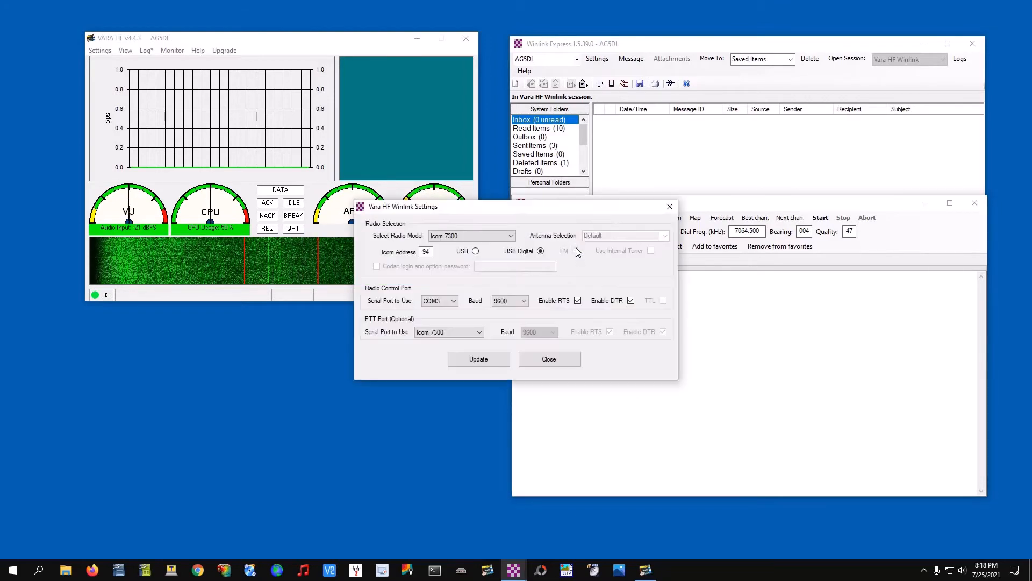
drag(528, 215, 780, 162)
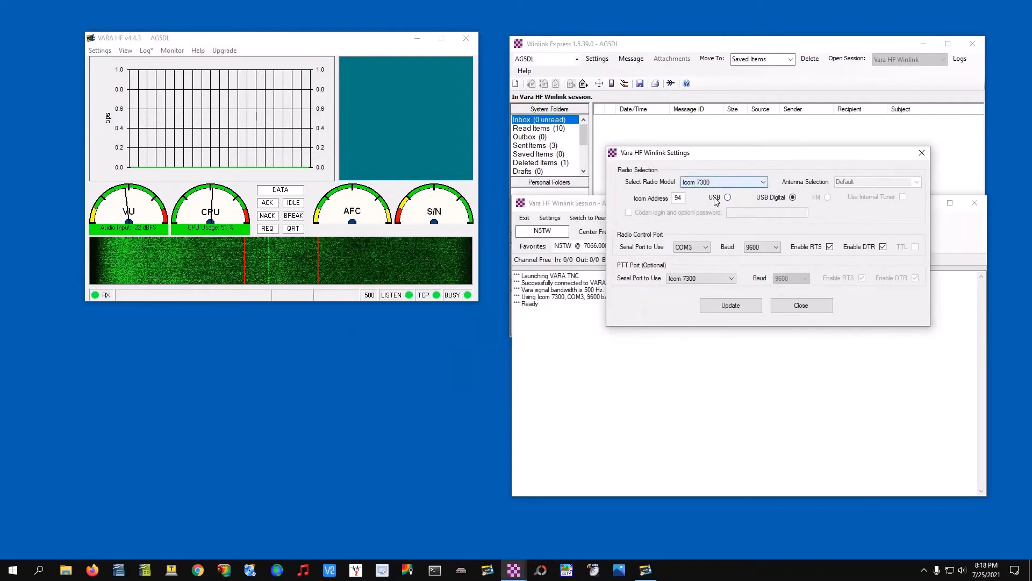
click(764, 182)
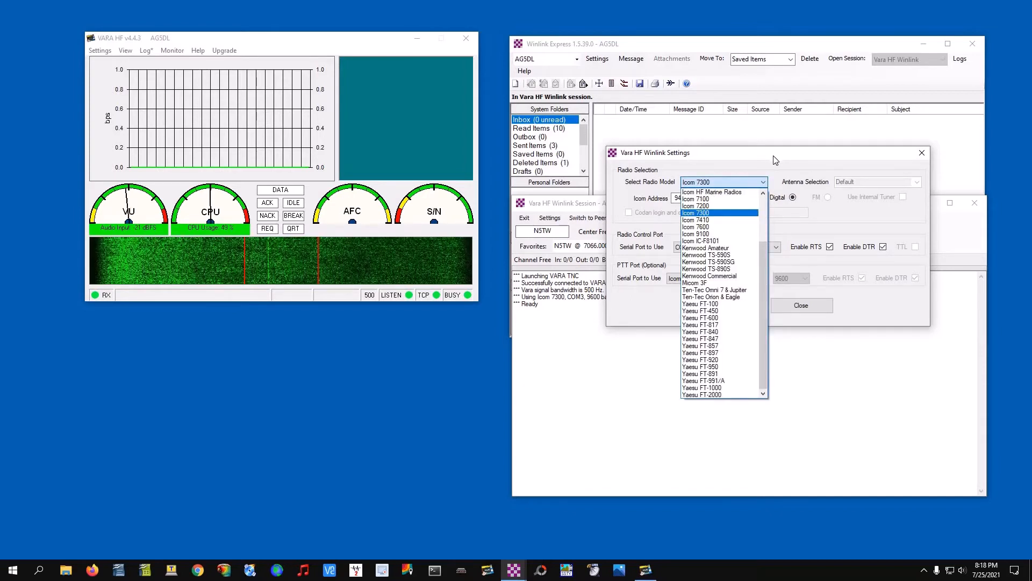
click(714, 185)
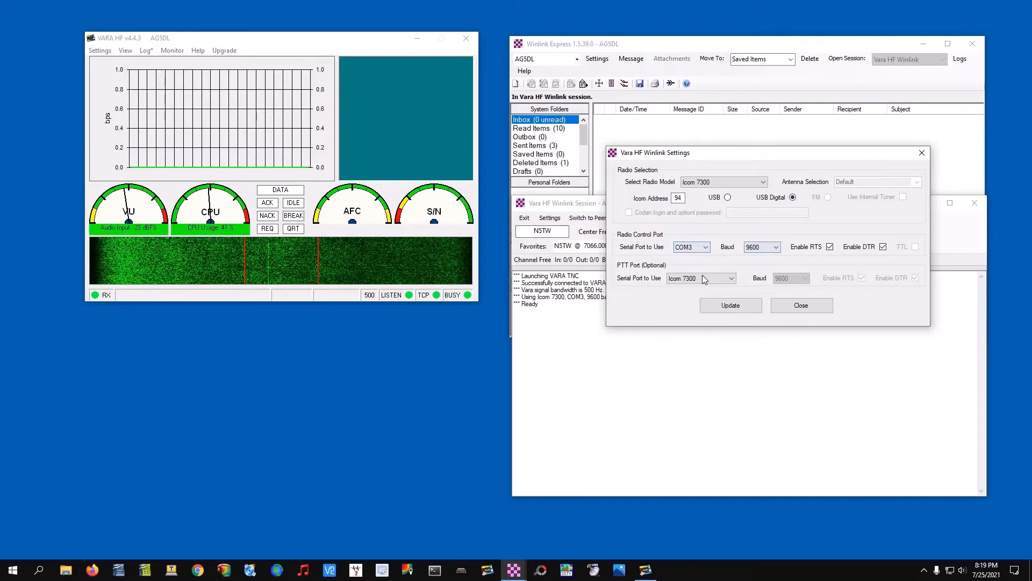
click(740, 308)
click(922, 155)
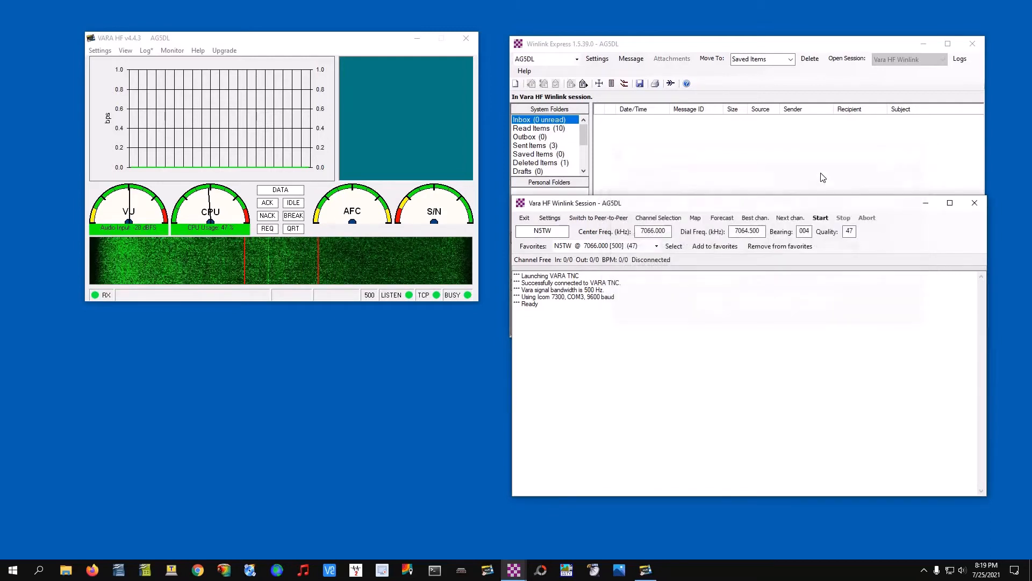
click(554, 220)
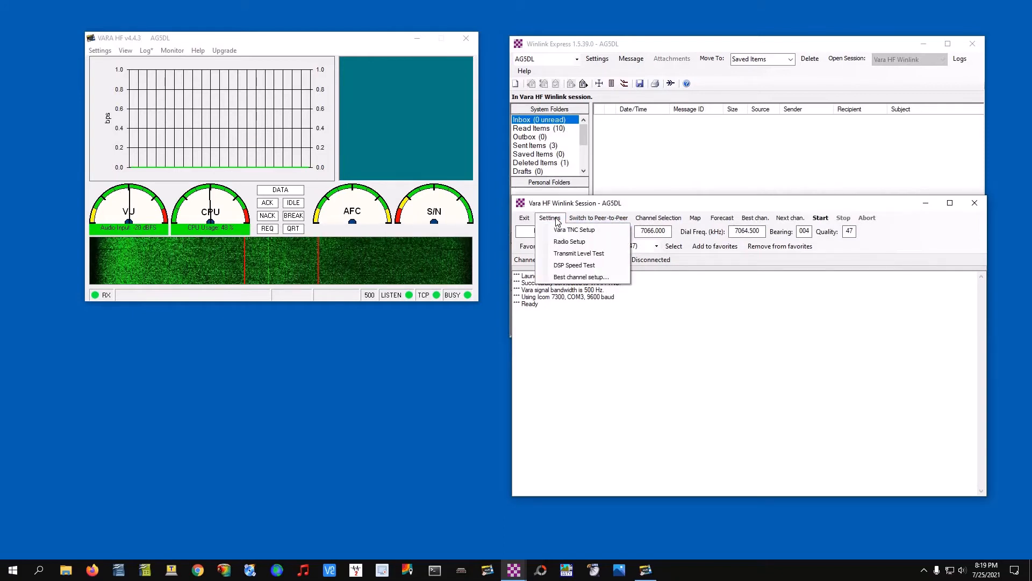
click(556, 256)
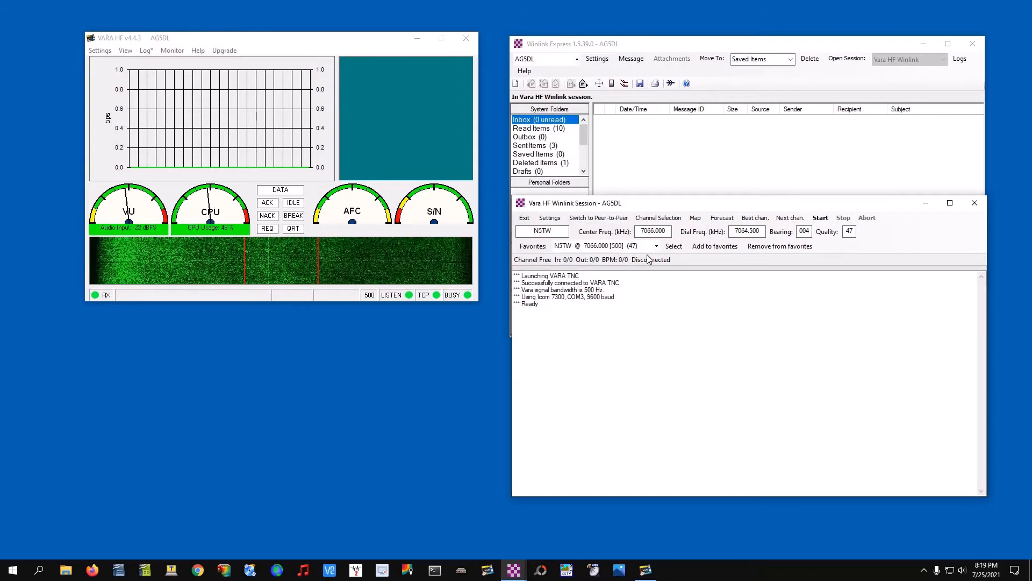
click(542, 222)
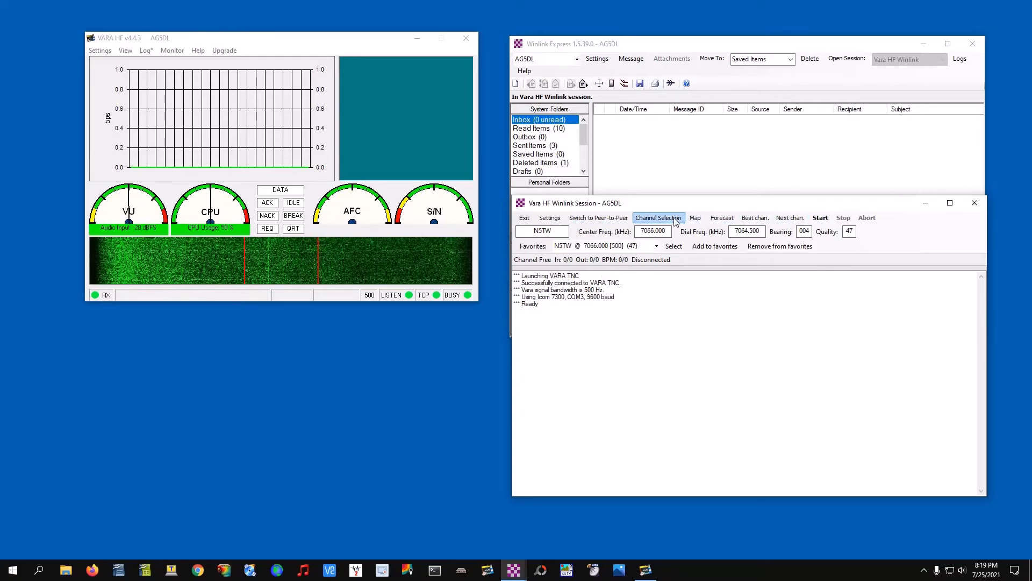
- Open the HF channel selector and try the 3591.000, 7063.500, 10143.000 and 7102.000 kHz channels to watch their activity on the waterfall
click(659, 218)
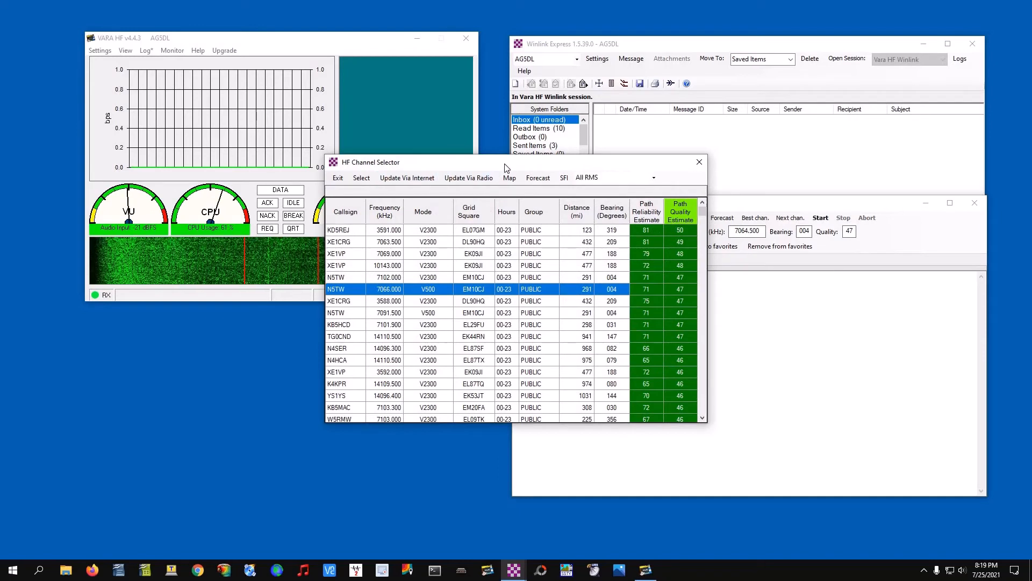
drag(529, 167, 737, 152)
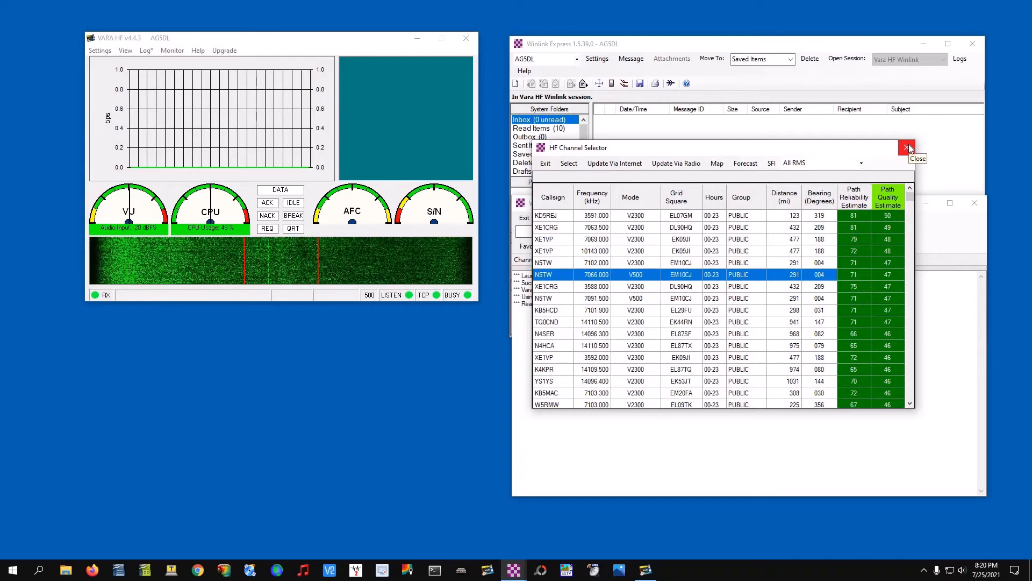
click(590, 216)
click(595, 228)
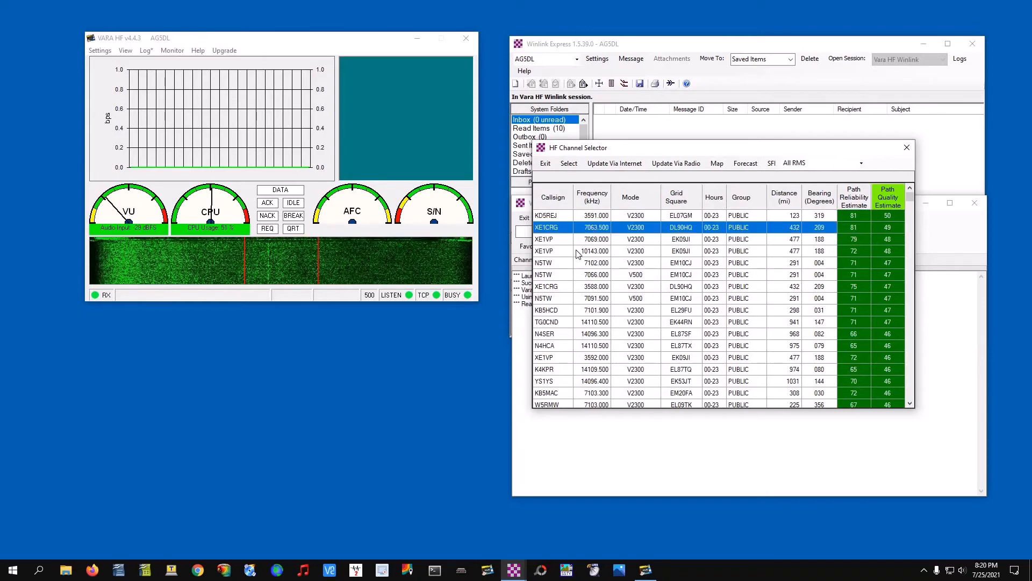
click(594, 251)
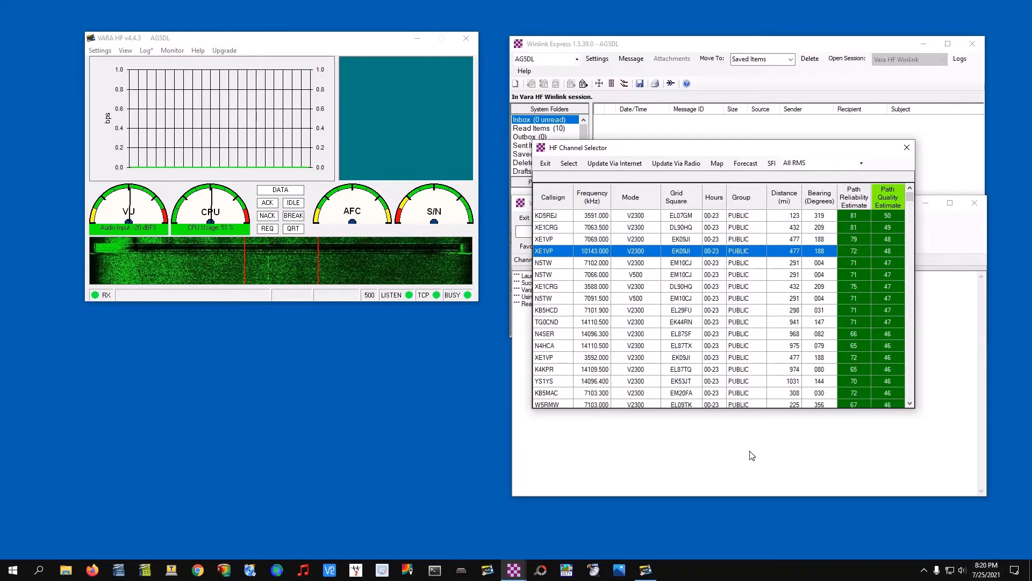
click(595, 266)
drag(660, 148, 723, 166)
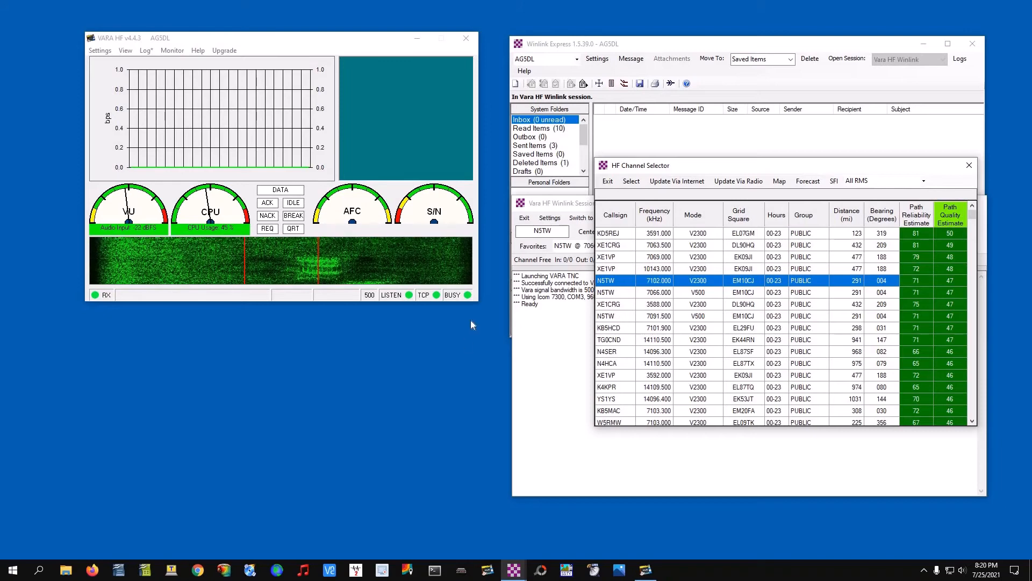
- Step through the 3588.000, 7101.900, 14110.500, 14096.300, 3592.000 and 14109.500 kHz channels and compare their activity on the waterfall
click(656, 305)
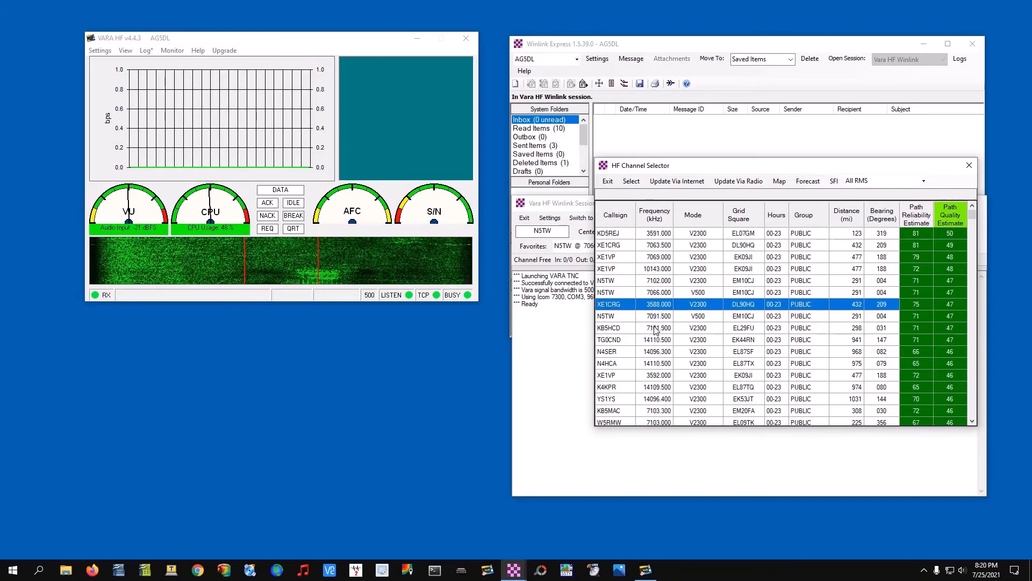
click(658, 327)
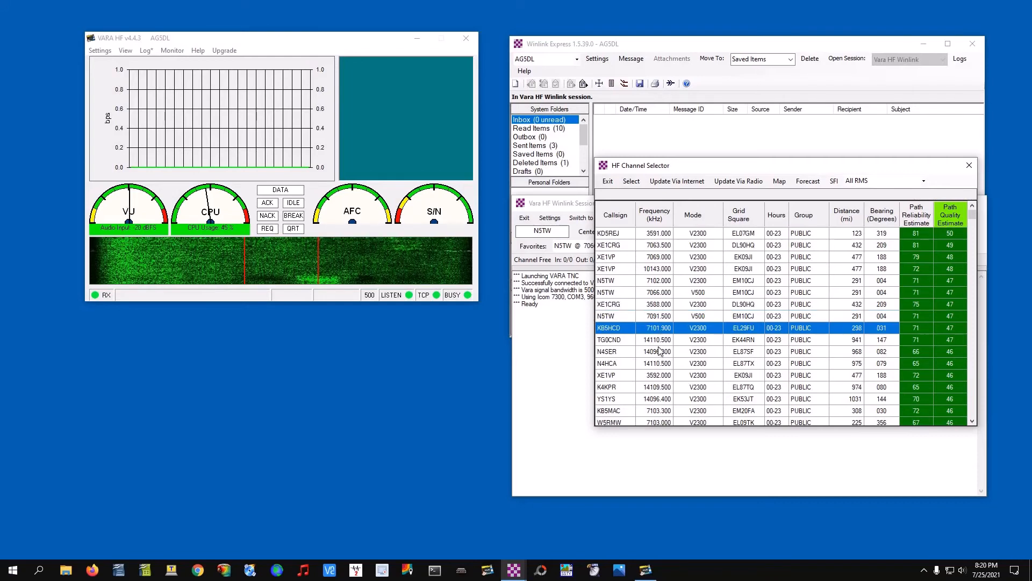
click(659, 341)
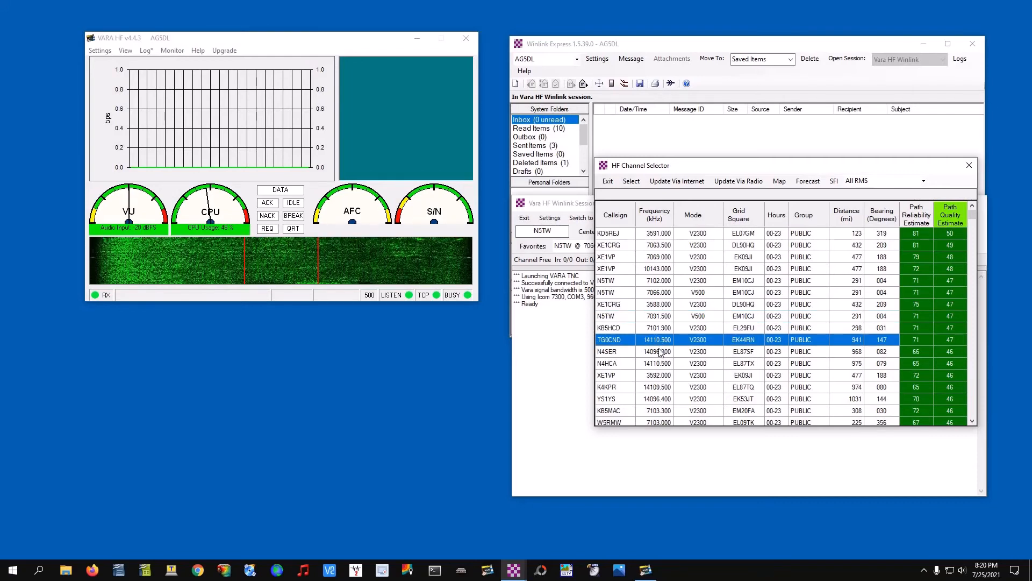
click(661, 352)
click(663, 364)
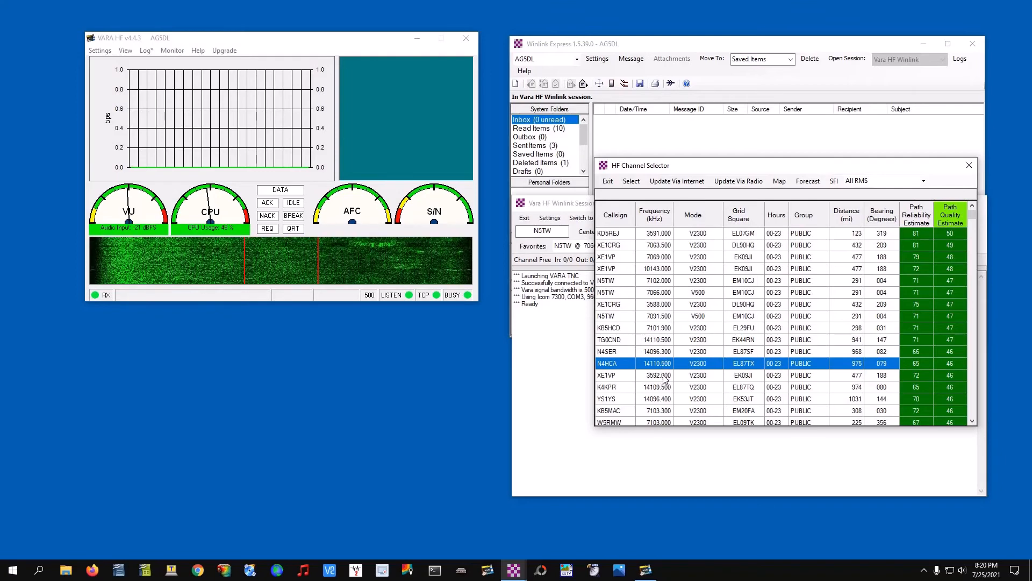
click(666, 378)
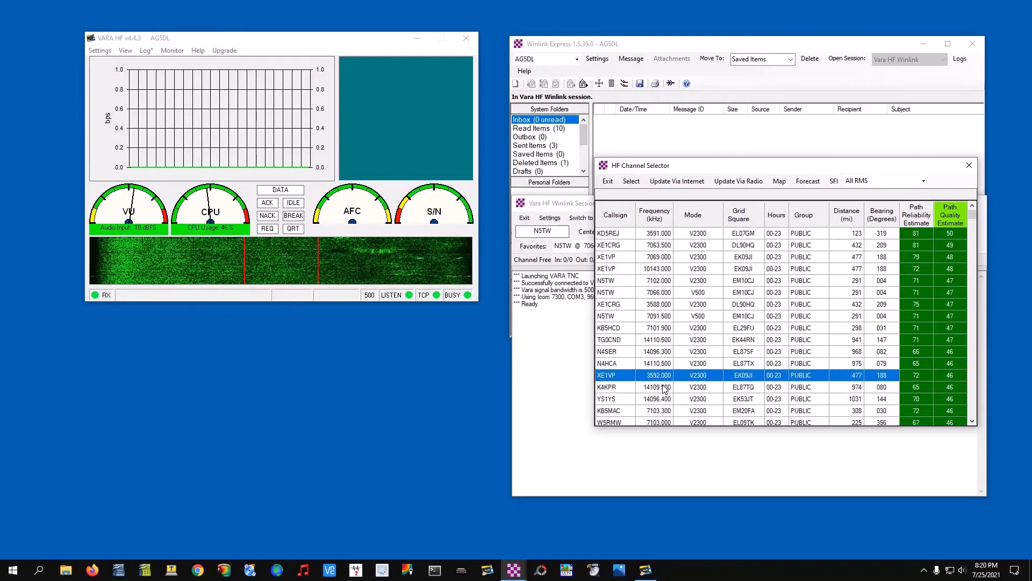
click(666, 389)
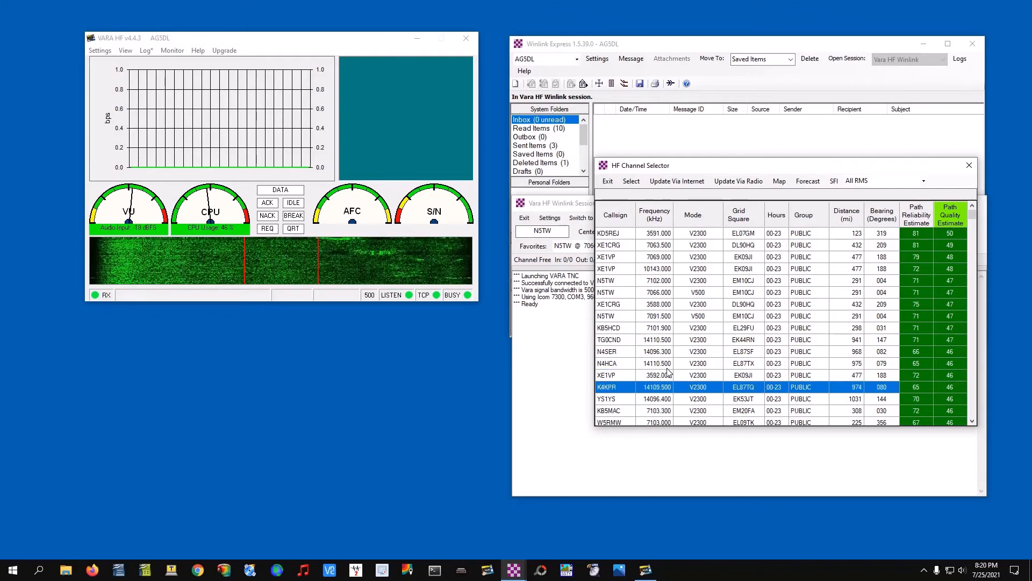
- Choose the 7066.000 kHz V500 channel as the station for the session
click(665, 295)
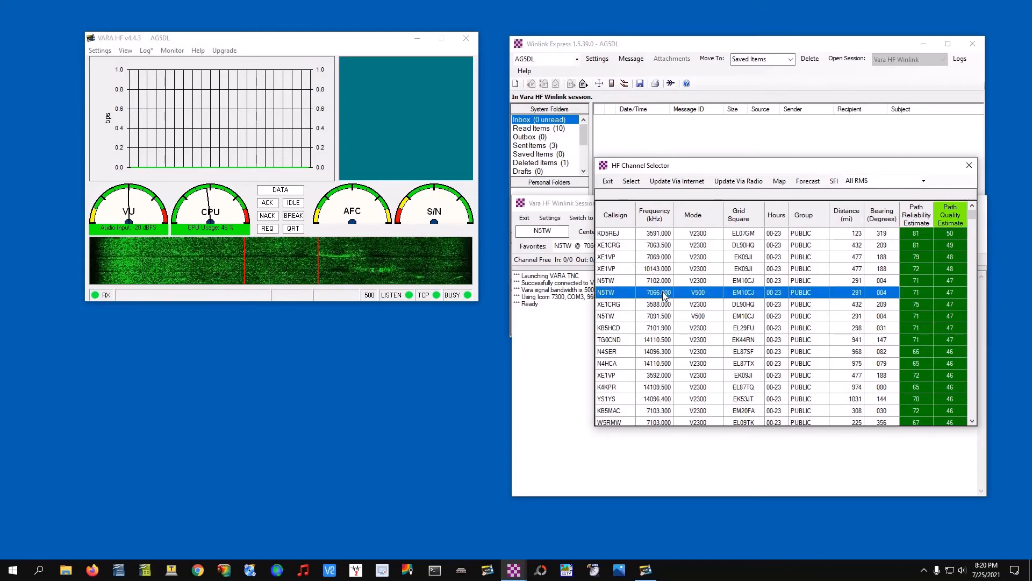
double_click(661, 291)
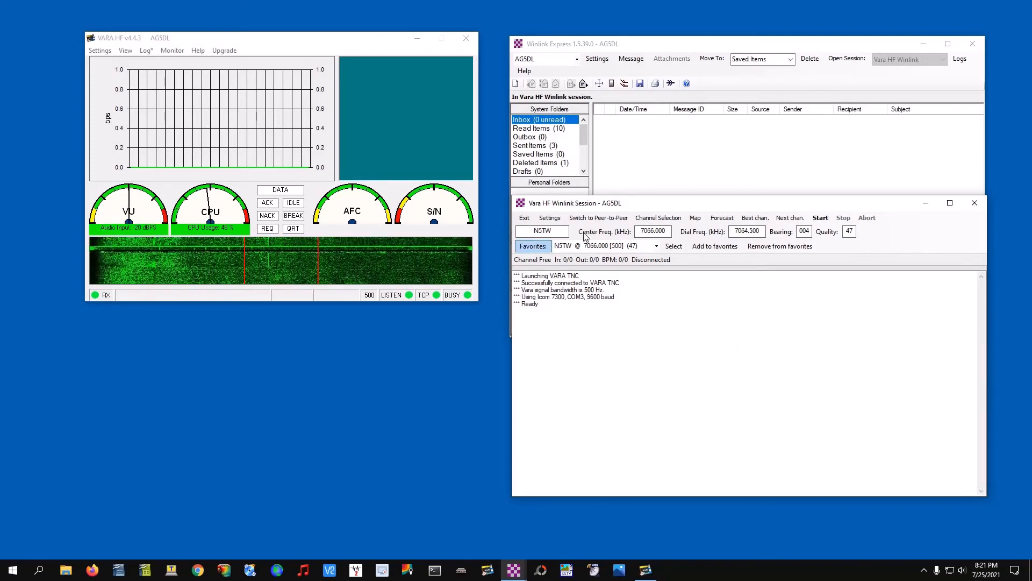
- Start the connection to the selected station and continue evaluating VARA in free trial mode
click(823, 219)
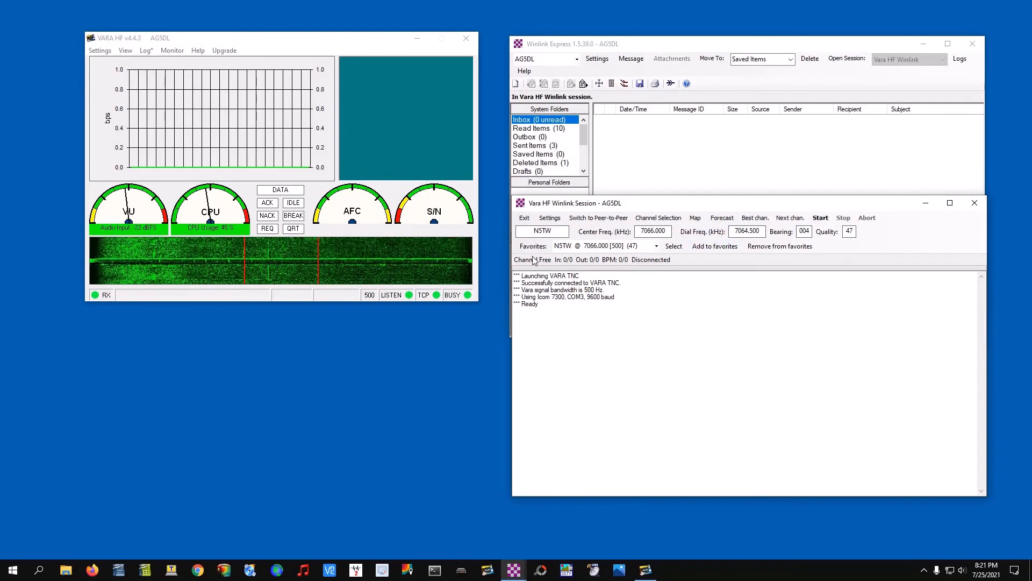
click(819, 218)
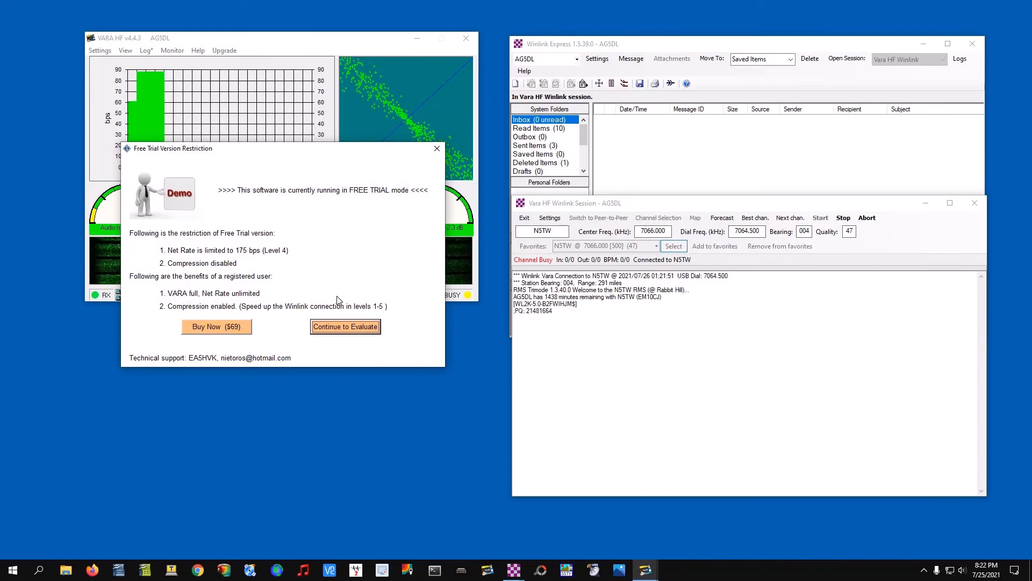
click(347, 327)
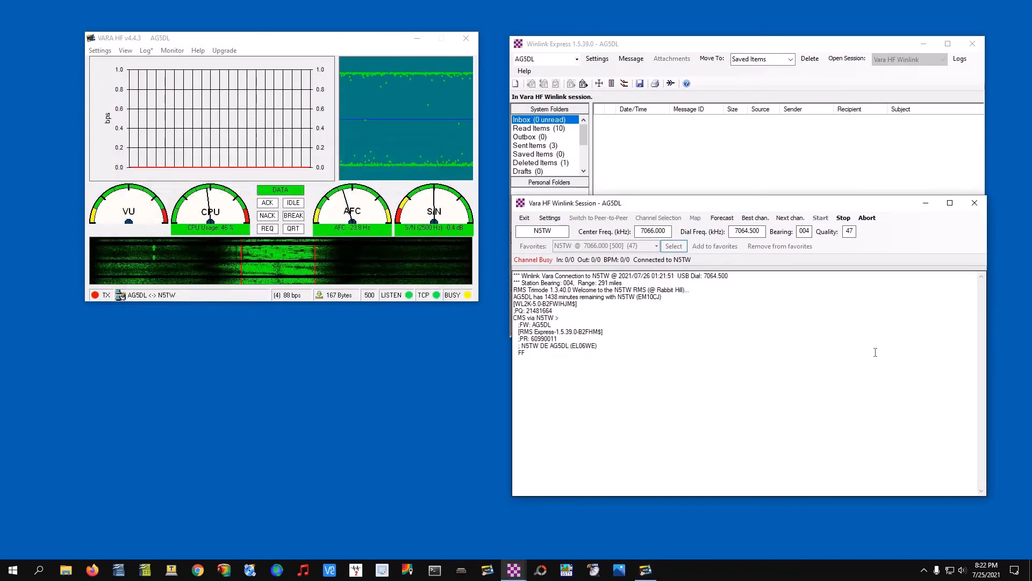